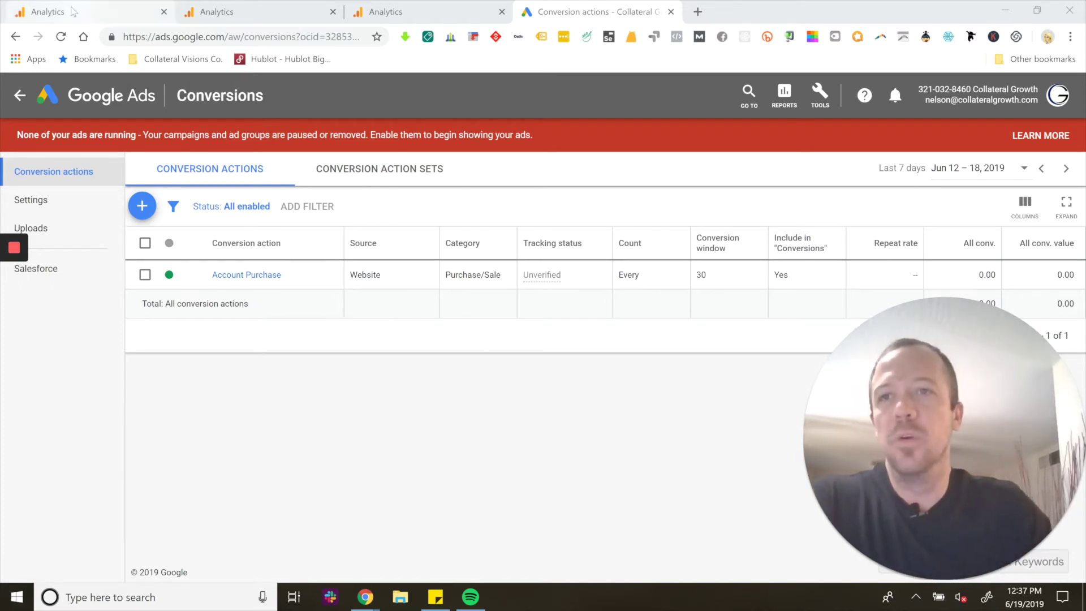
- Switch to the Analytics goals list and start a new goal with the Custom setup
{"action": "left_click", "coordinate": [434, 16]}
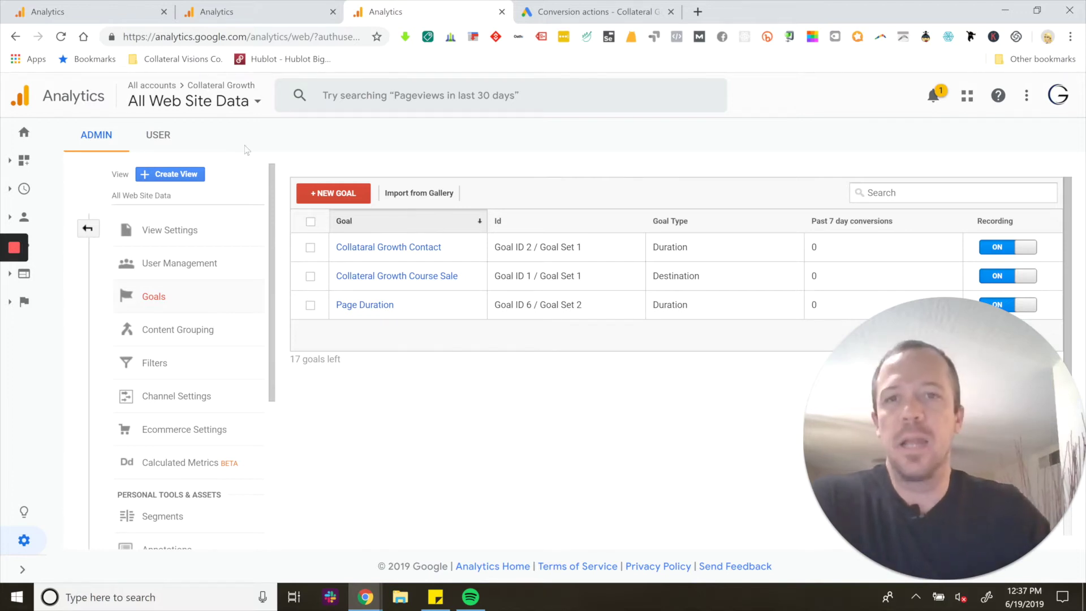
{"action": "left_click", "coordinate": [338, 194]}
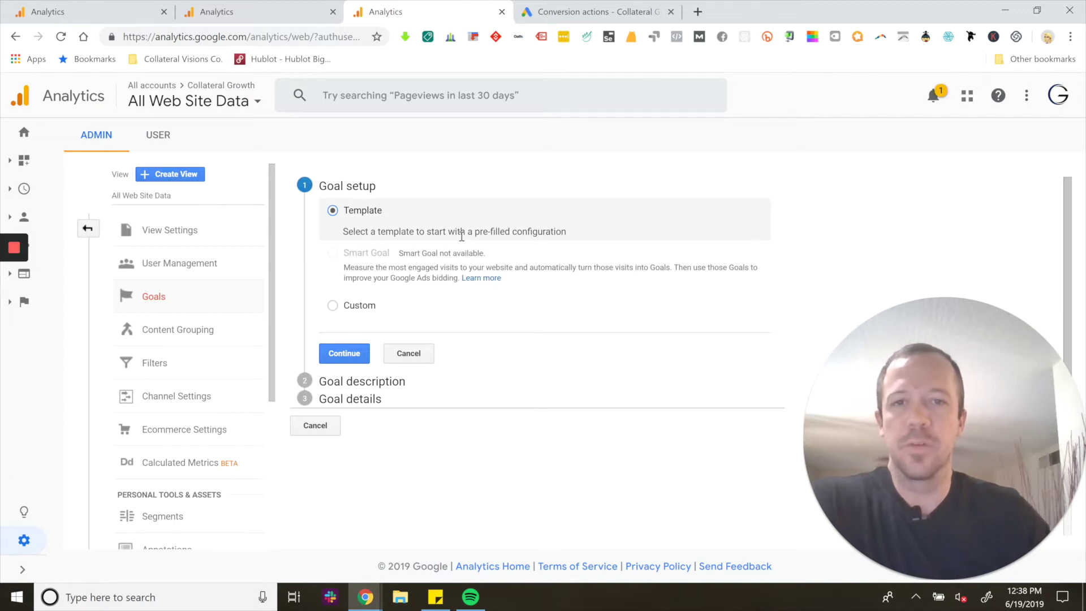
{"action": "left_click", "coordinate": [336, 310]}
{"action": "left_click", "coordinate": [363, 357]}
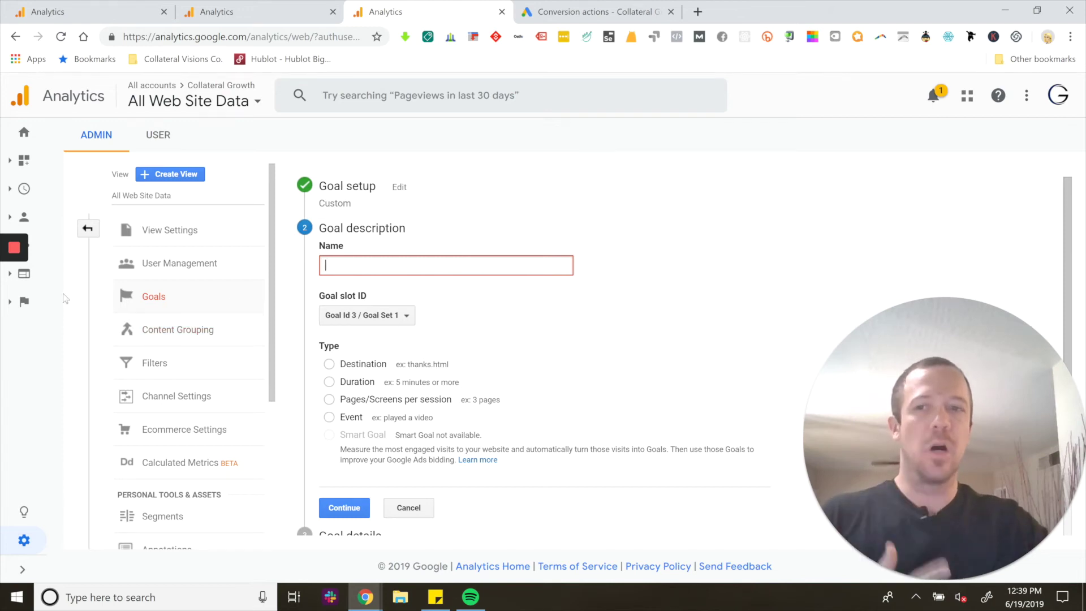
{"action": "mouse_move", "coordinate": [16, 285]}
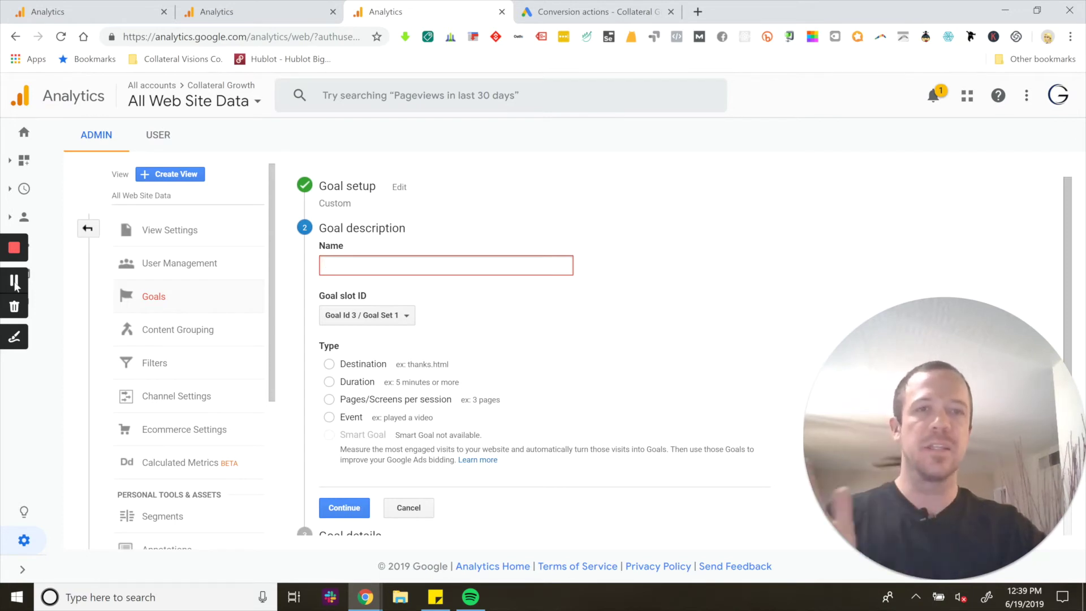
{"action": "left_click", "coordinate": [16, 282]}
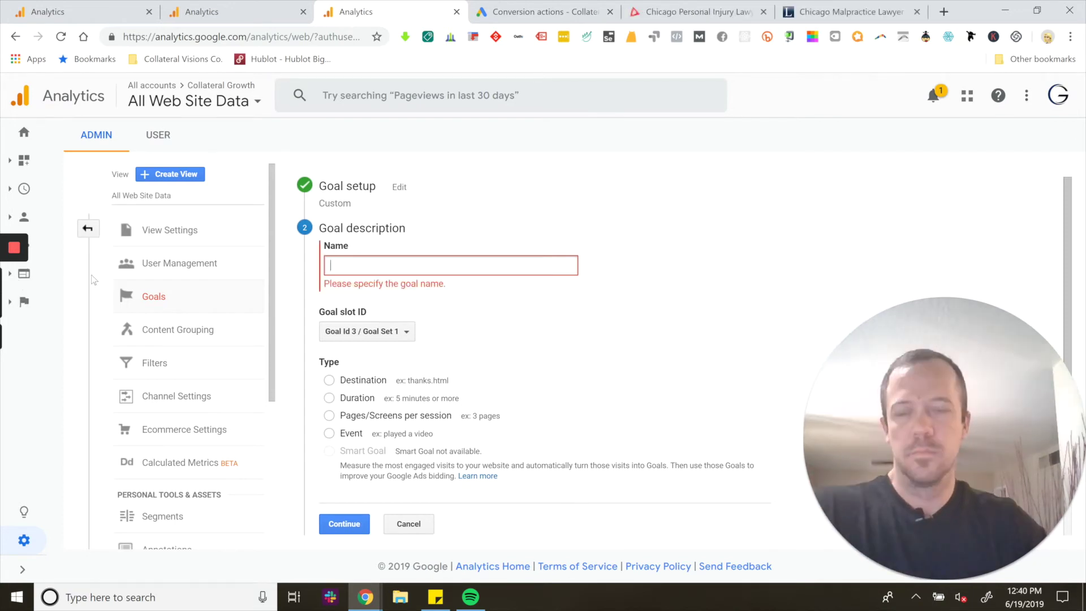
- Review the Staver injury lawyers home page from the opening banner through the introduction, award badges and client testimonial
{"action": "left_click", "coordinate": [687, 13]}
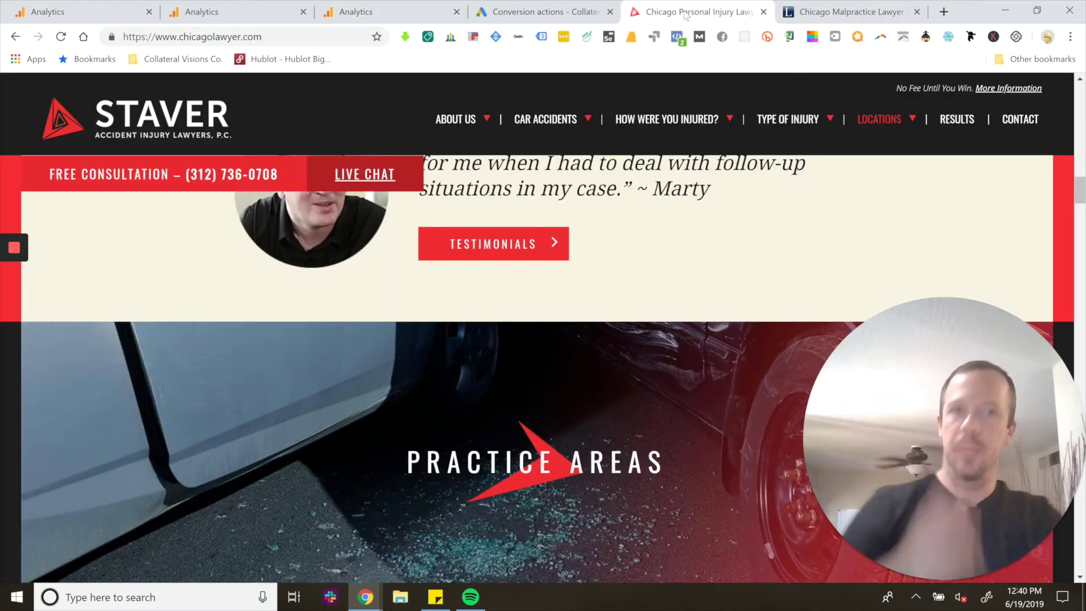
{"action": "scroll", "coordinate": [605, 330], "scroll_direction": "up", "scroll_amount": 6}
{"action": "scroll", "coordinate": [604, 330], "scroll_direction": "up", "scroll_amount": 10}
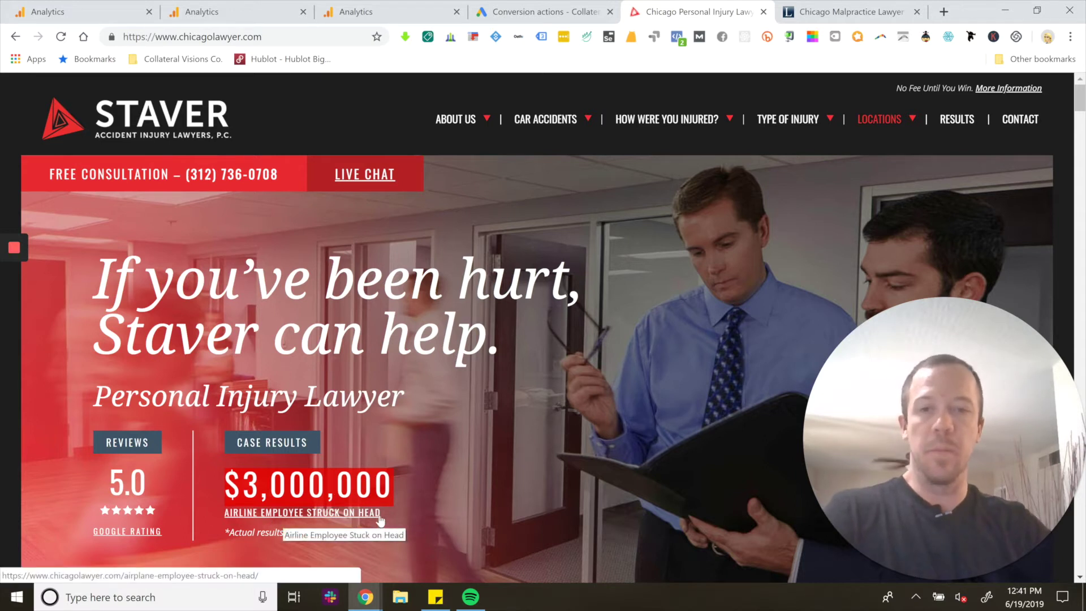
{"action": "scroll", "coordinate": [477, 495], "scroll_direction": "down", "scroll_amount": 4}
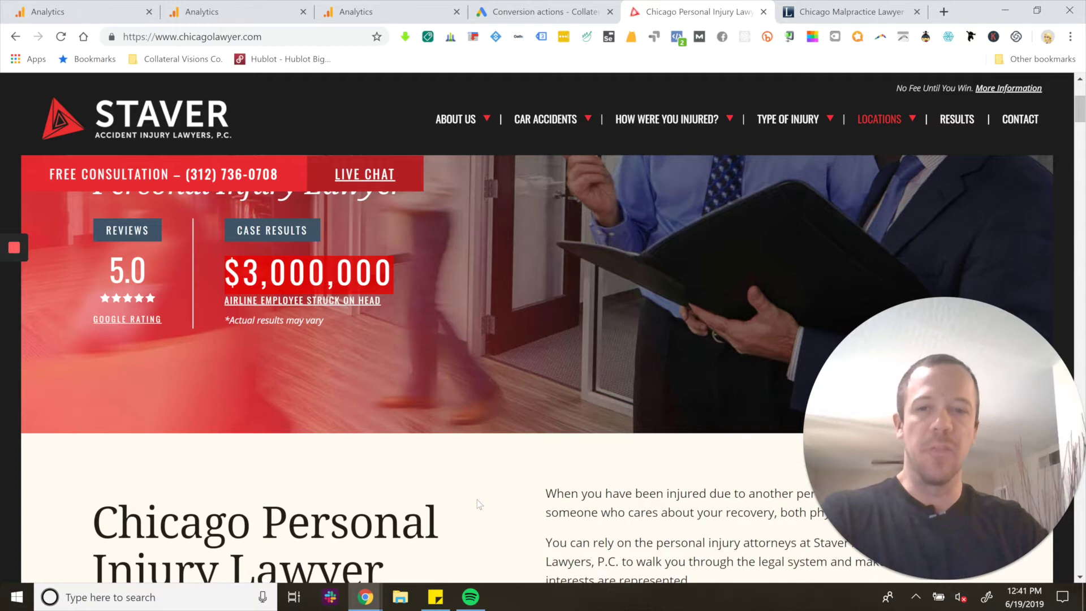
{"action": "scroll", "coordinate": [477, 500], "scroll_direction": "down", "scroll_amount": 3}
{"action": "scroll", "coordinate": [638, 411], "scroll_direction": "down", "scroll_amount": 3}
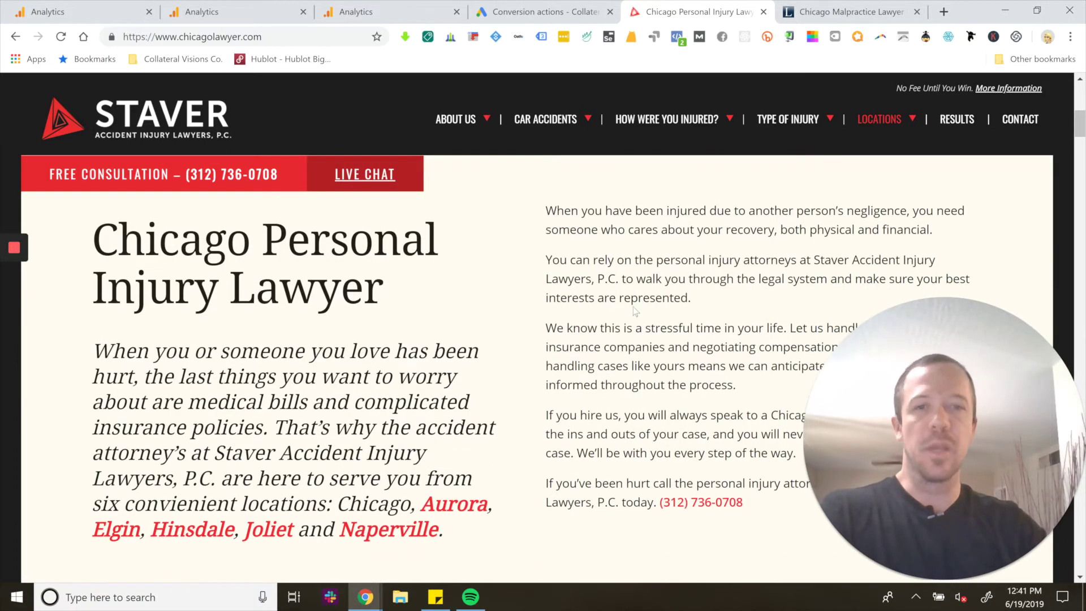
{"action": "scroll", "coordinate": [542, 474], "scroll_direction": "down", "scroll_amount": 5}
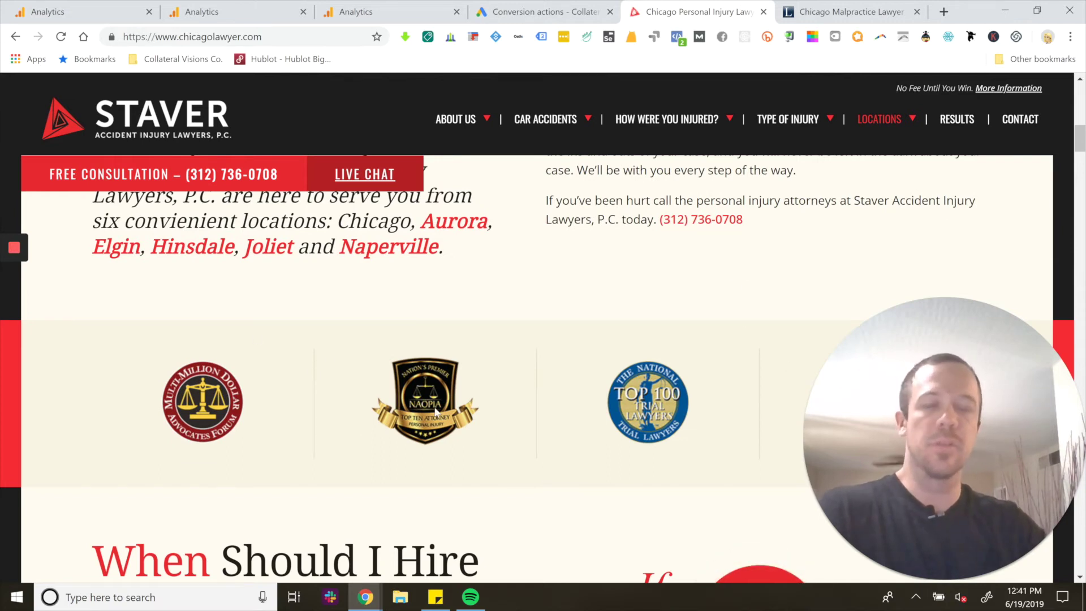
{"action": "scroll", "coordinate": [586, 363], "scroll_direction": "down", "scroll_amount": 9}
{"action": "scroll", "coordinate": [588, 368], "scroll_direction": "down", "scroll_amount": 3}
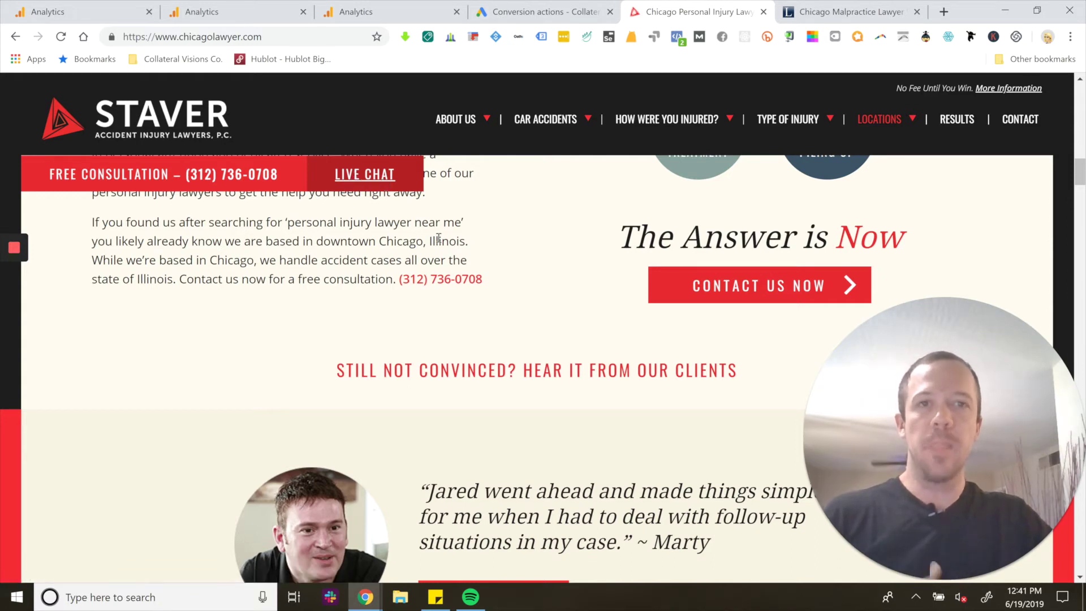
{"action": "scroll", "coordinate": [439, 239], "scroll_direction": "down", "scroll_amount": 3}
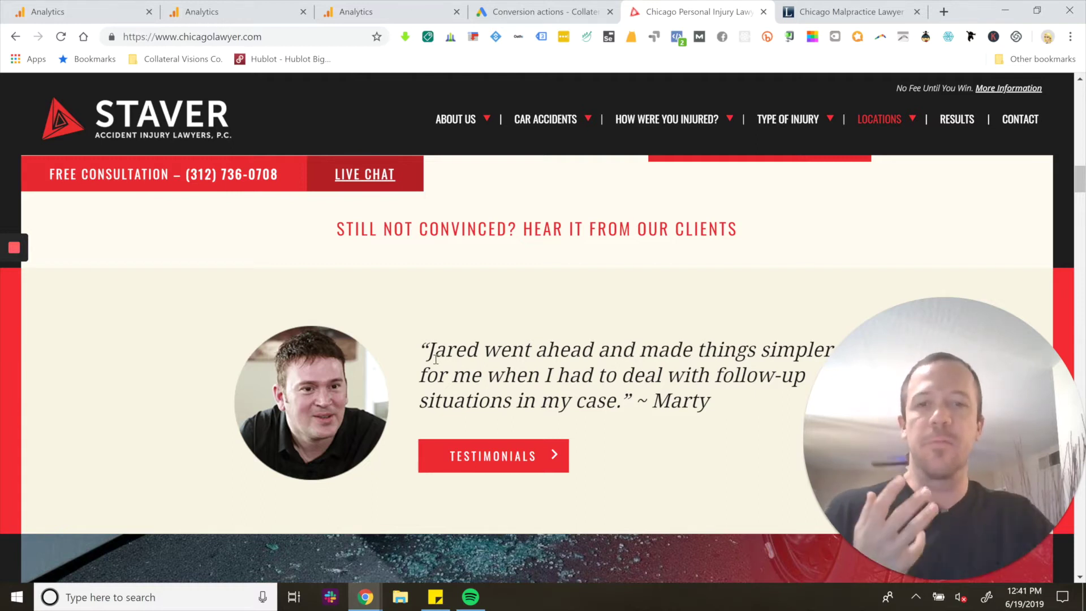
{"action": "scroll", "coordinate": [605, 420], "scroll_direction": "down", "scroll_amount": 5}
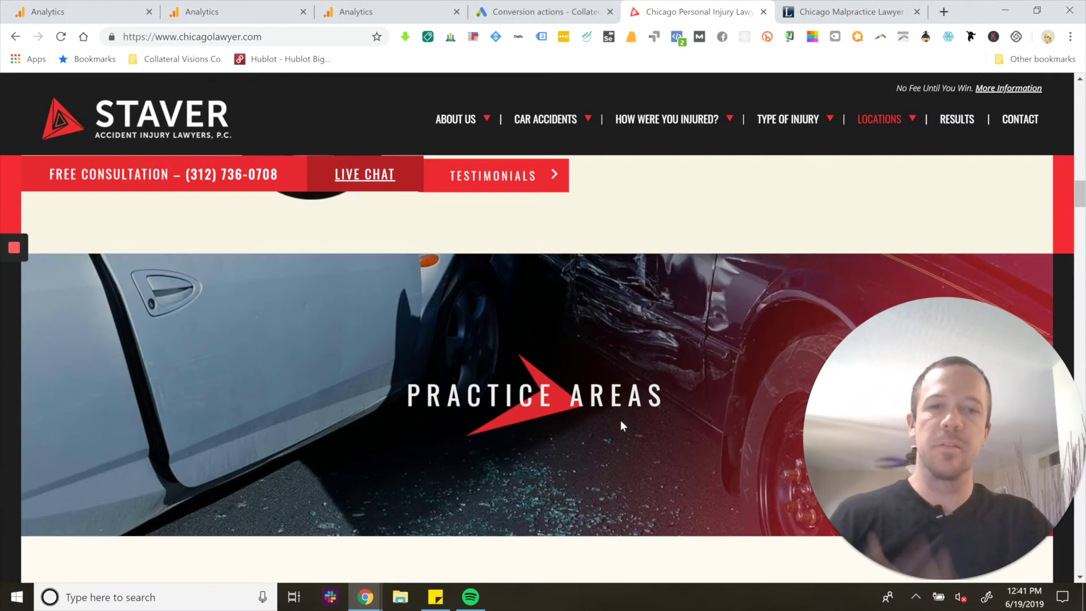
- Examine the car accident and truck accident sections under Practice Areas on the Staver page
{"action": "scroll", "coordinate": [620, 426], "scroll_direction": "down", "scroll_amount": 10}
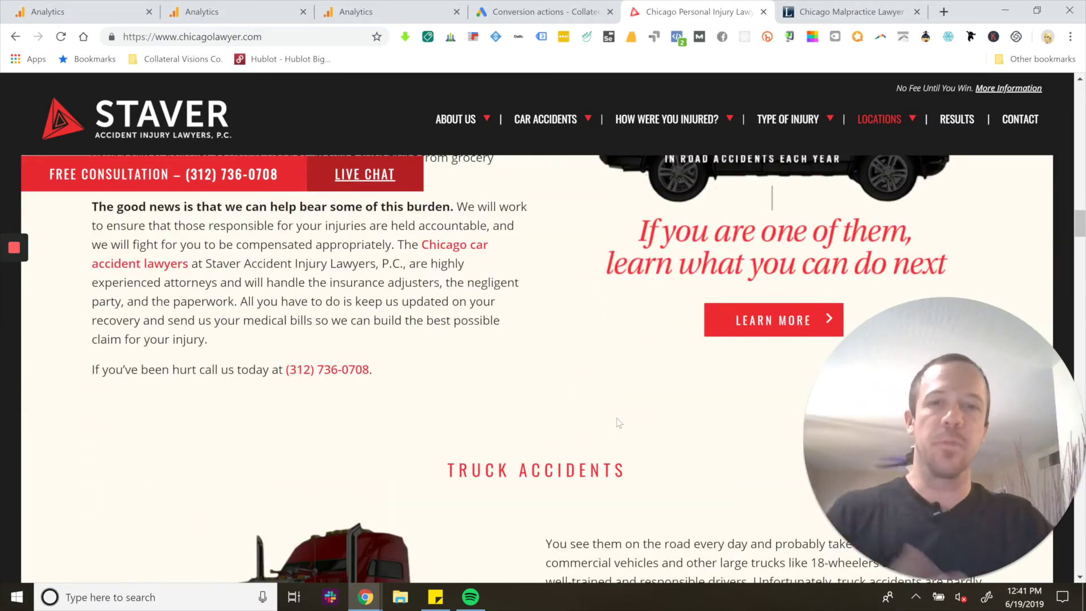
{"action": "scroll", "coordinate": [617, 418], "scroll_direction": "down", "scroll_amount": 2}
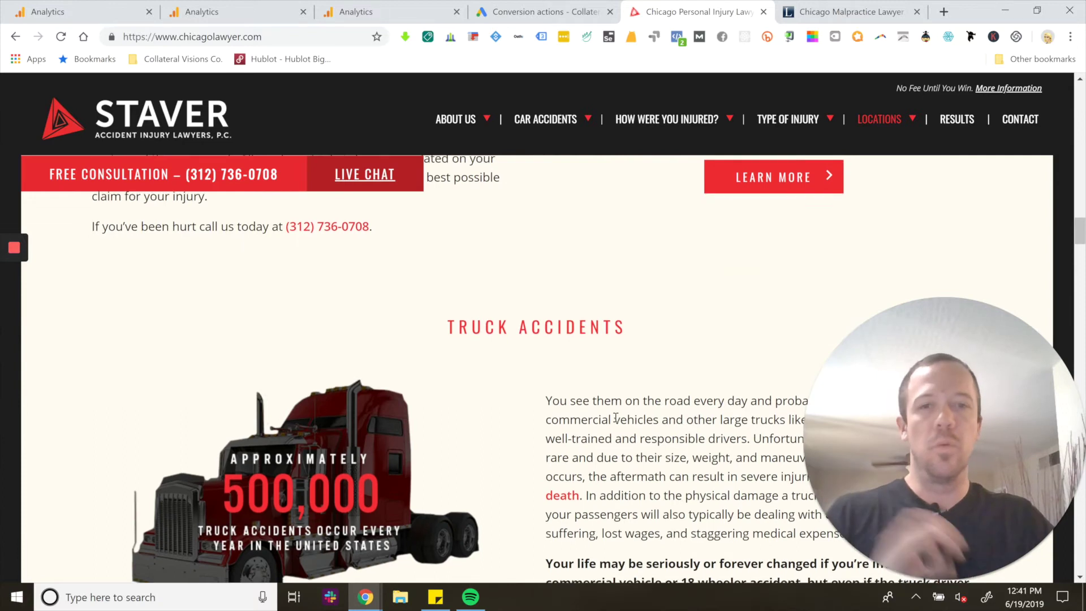
{"action": "scroll", "coordinate": [616, 418], "scroll_direction": "down", "scroll_amount": 8}
{"action": "scroll", "coordinate": [616, 419], "scroll_direction": "up", "scroll_amount": 5}
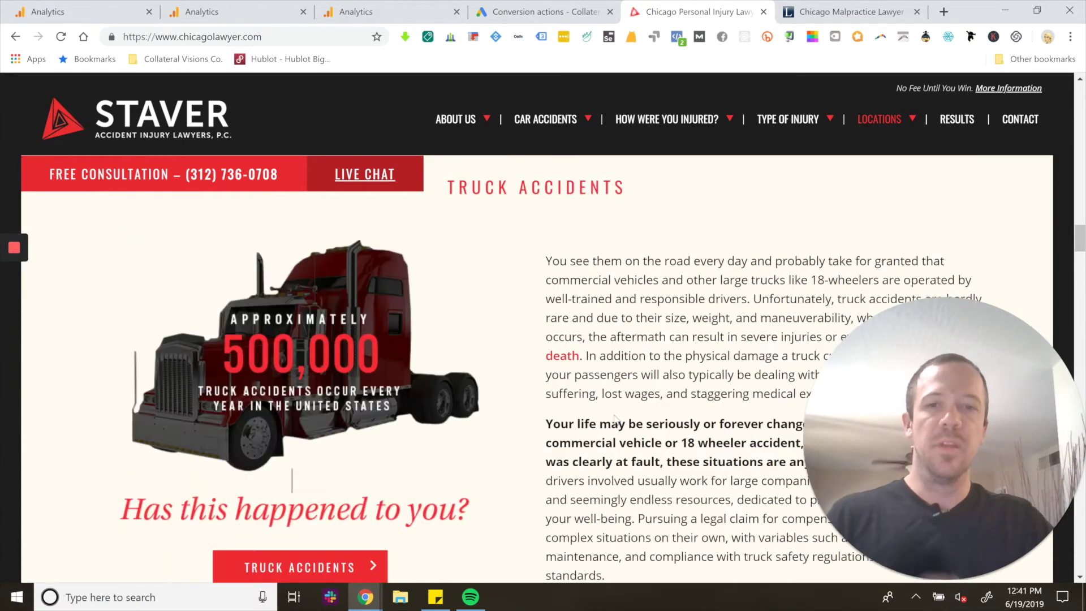
{"action": "scroll", "coordinate": [615, 419], "scroll_direction": "up", "scroll_amount": 11}
{"action": "scroll", "coordinate": [529, 346], "scroll_direction": "down", "scroll_amount": 10}
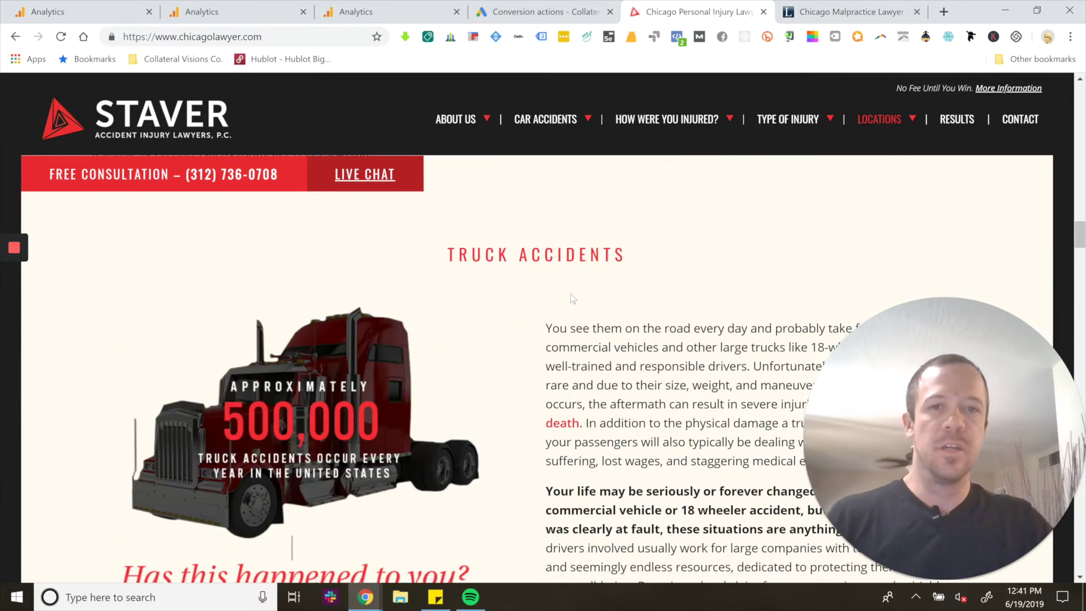
{"action": "scroll", "coordinate": [572, 299], "scroll_direction": "down", "scroll_amount": 9}
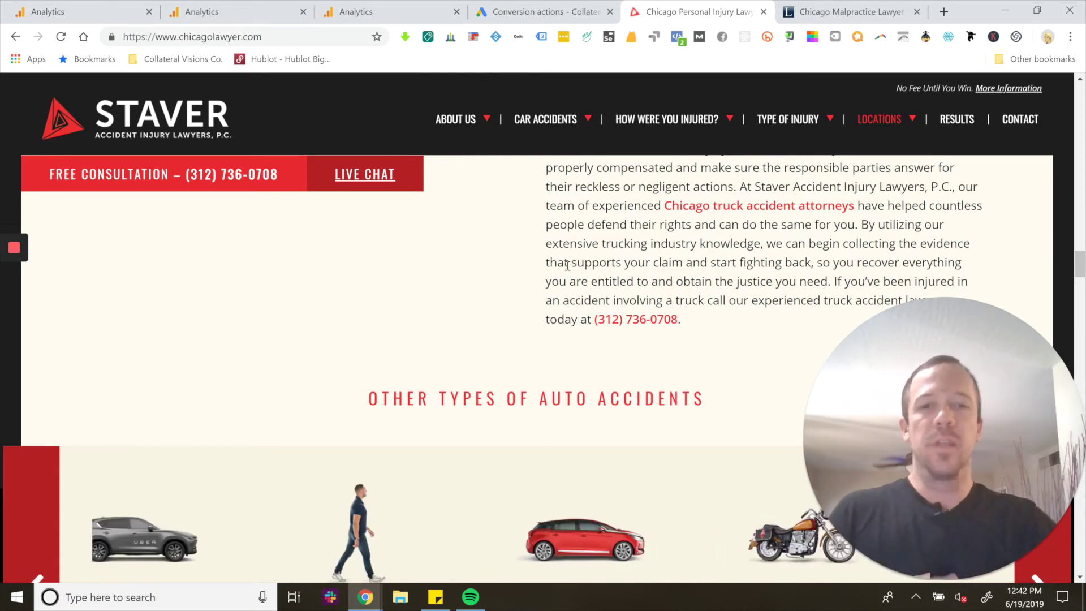
- Examine the Free Case Evaluation form, the injury types, attorney profiles and the contact form at the end of the Staver page
{"action": "scroll", "coordinate": [510, 283], "scroll_direction": "down", "scroll_amount": 10}
{"action": "scroll", "coordinate": [373, 311], "scroll_direction": "up", "scroll_amount": 4}
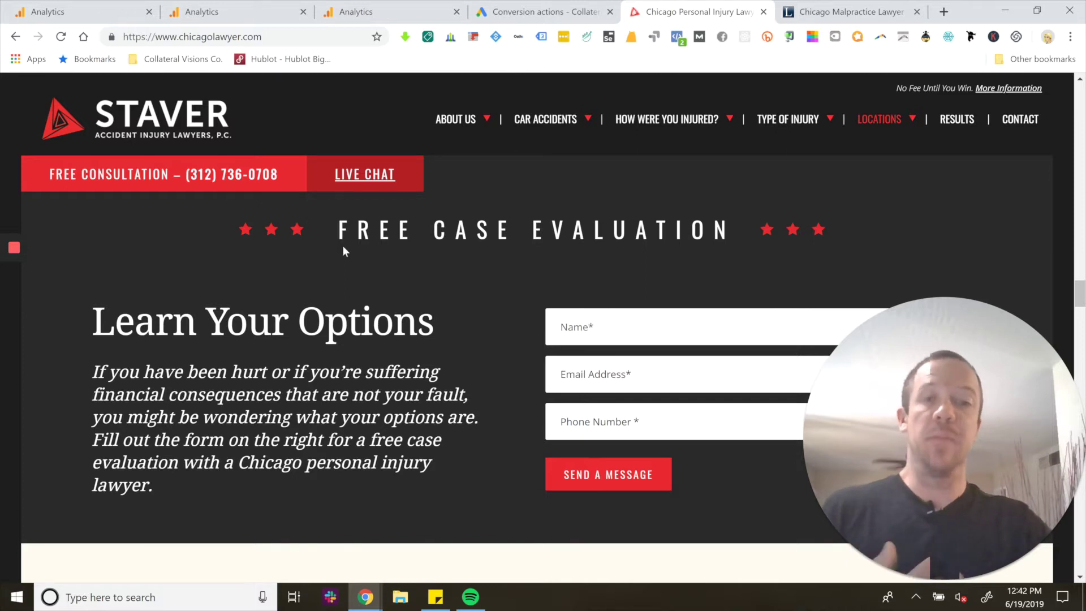
{"action": "scroll", "coordinate": [396, 252], "scroll_direction": "down", "scroll_amount": 15}
{"action": "scroll", "coordinate": [499, 262], "scroll_direction": "down", "scroll_amount": 20}
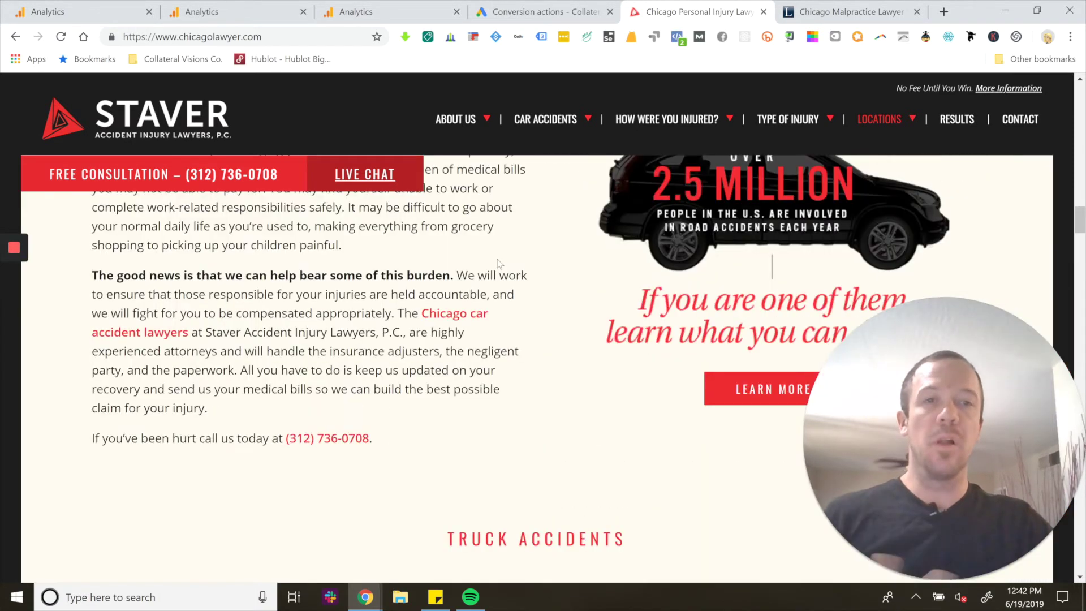
{"action": "scroll", "coordinate": [497, 263], "scroll_direction": "down", "scroll_amount": 15}
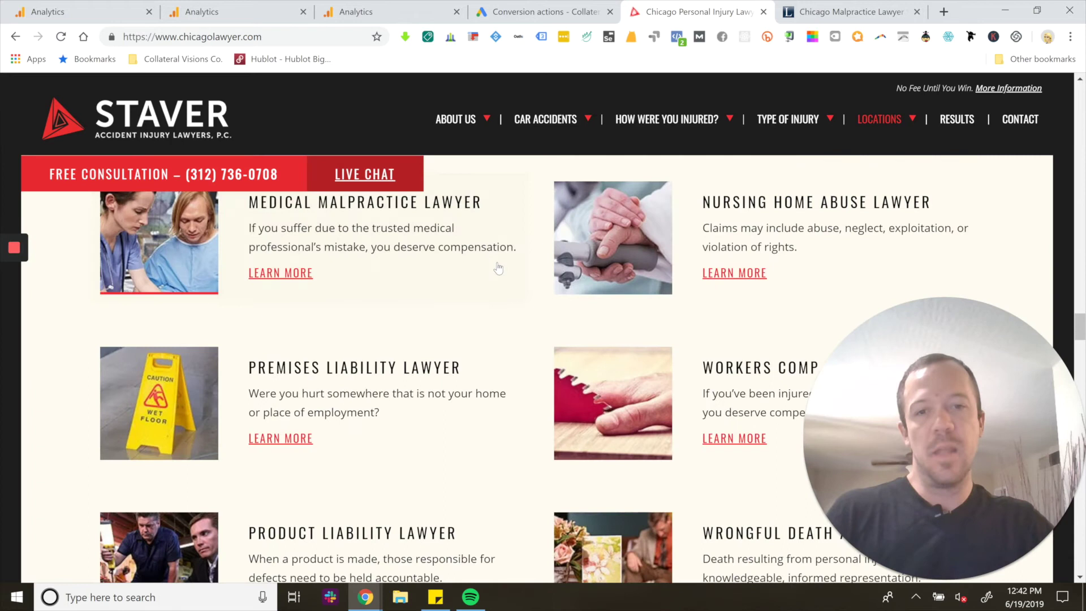
{"action": "scroll", "coordinate": [496, 268], "scroll_direction": "down", "scroll_amount": 8}
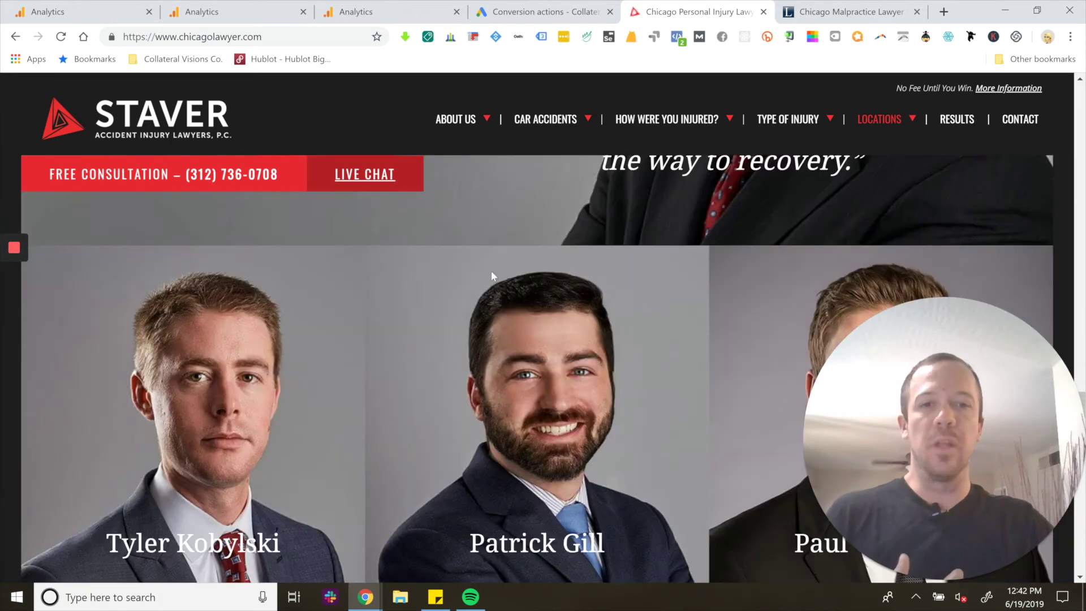
{"action": "scroll", "coordinate": [502, 257], "scroll_direction": "up", "scroll_amount": 12}
{"action": "scroll", "coordinate": [507, 263], "scroll_direction": "up", "scroll_amount": 10}
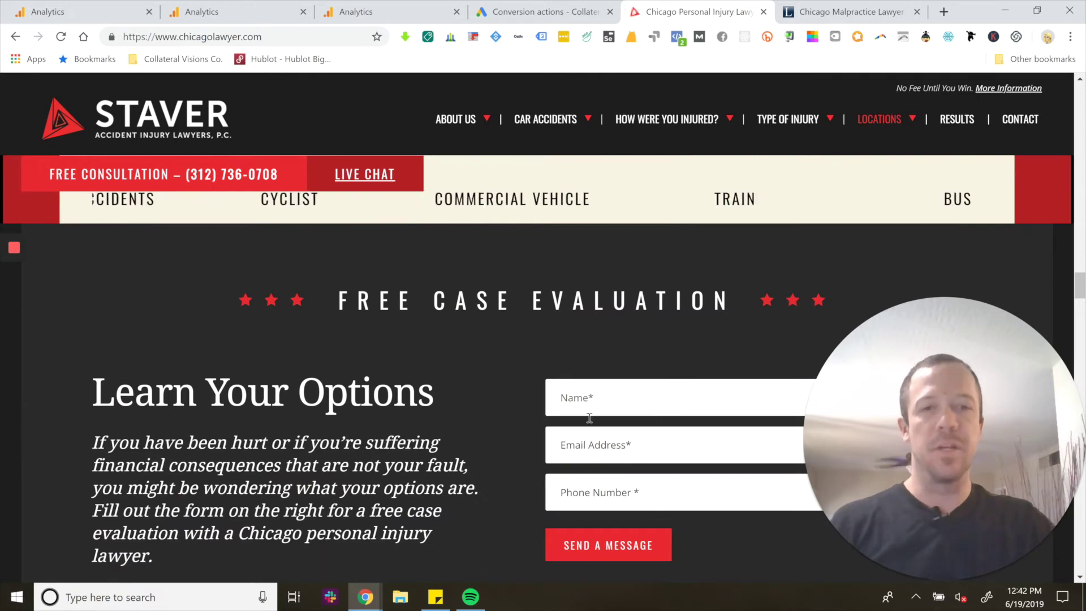
{"action": "scroll", "coordinate": [499, 422], "scroll_direction": "down", "scroll_amount": 12}
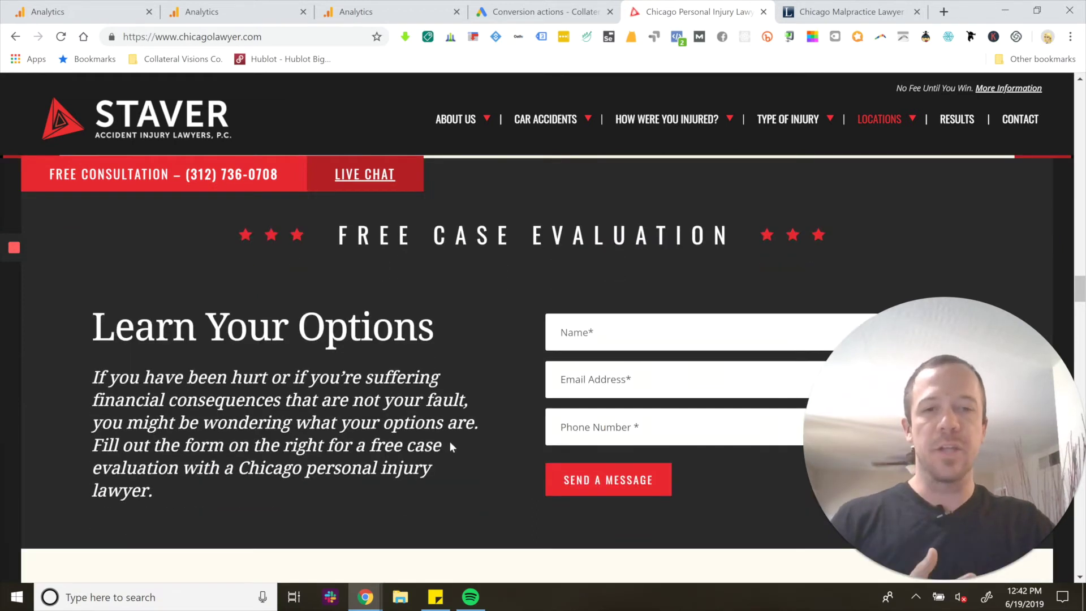
{"action": "scroll", "coordinate": [437, 394], "scroll_direction": "down", "scroll_amount": 15}
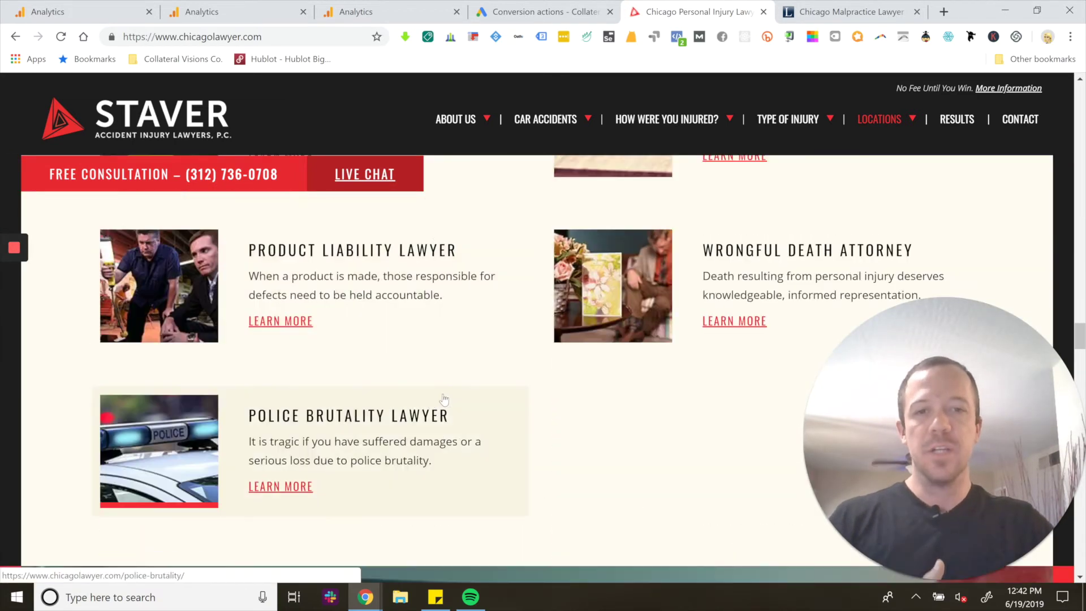
{"action": "scroll", "coordinate": [444, 402], "scroll_direction": "down", "scroll_amount": 20}
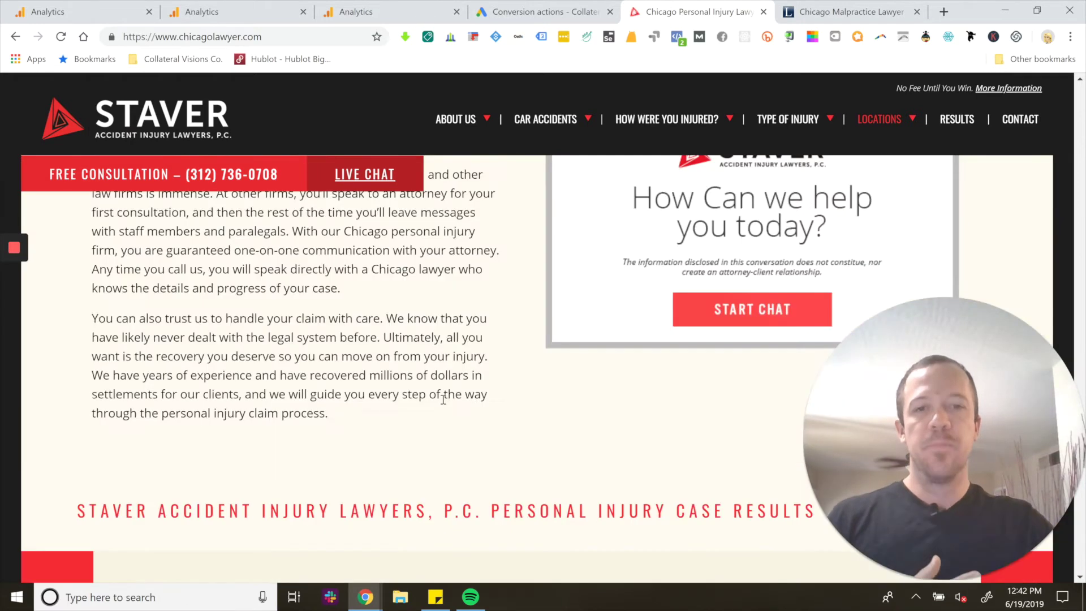
{"action": "scroll", "coordinate": [542, 329], "scroll_direction": "up", "scroll_amount": 6}
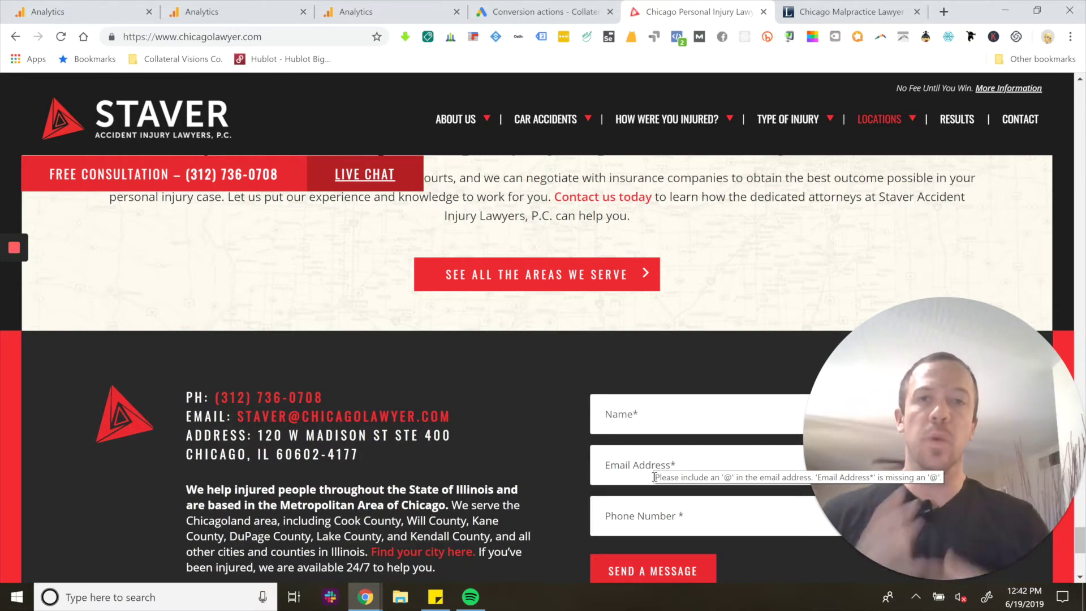
- Return to the new goal in Analytics and name it "Collateral Growth Time on Page"
{"action": "left_click", "coordinate": [387, 10]}
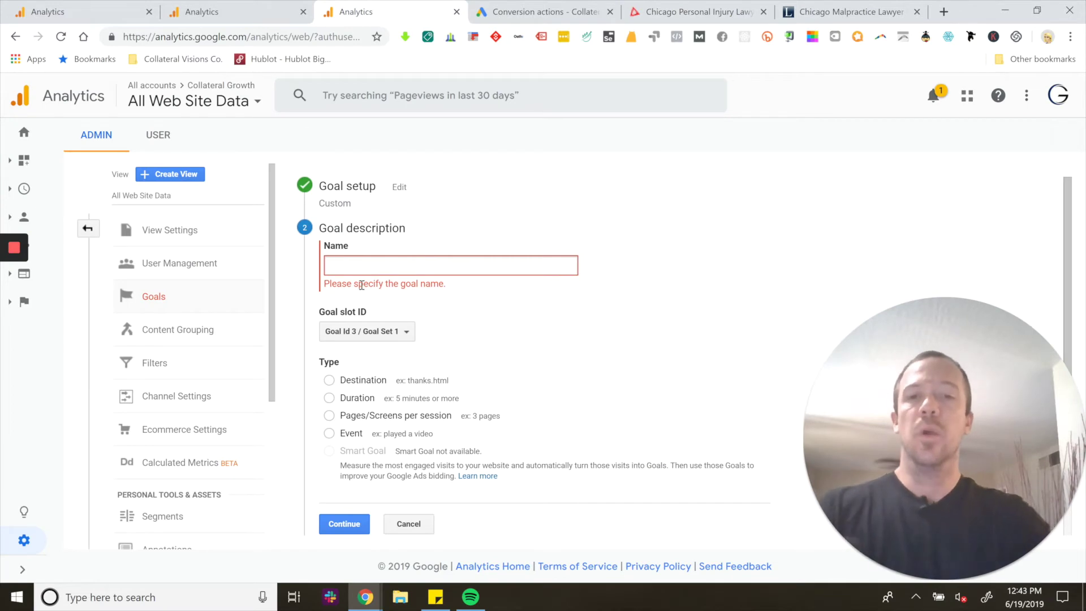
{"action": "type", "text": "Coll"}
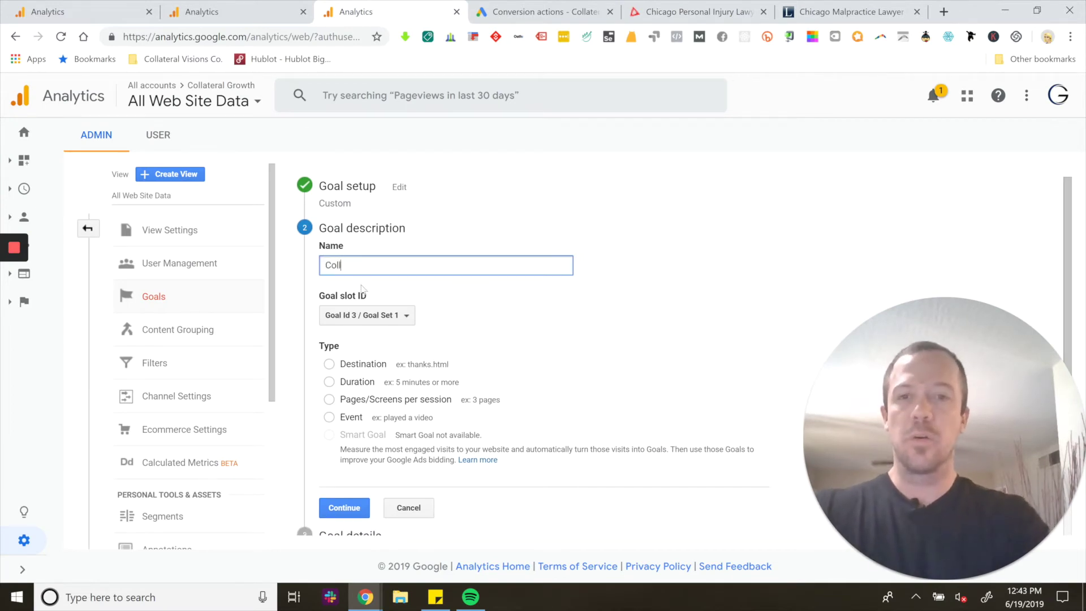
{"action": "type", "text": "ateral Growth"}
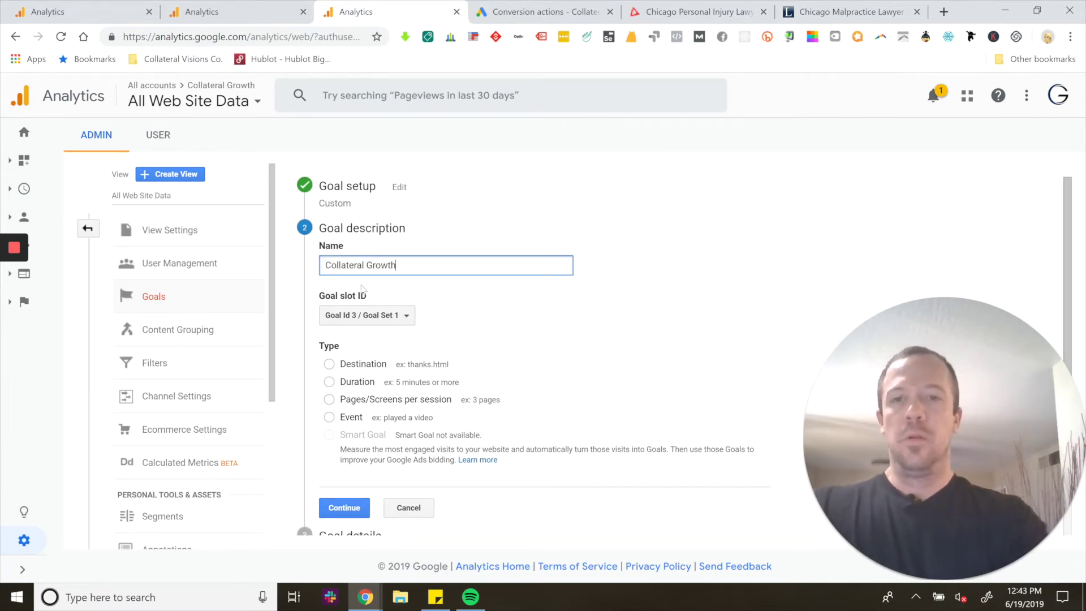
{"action": "type", "text": " TIME on Page"}
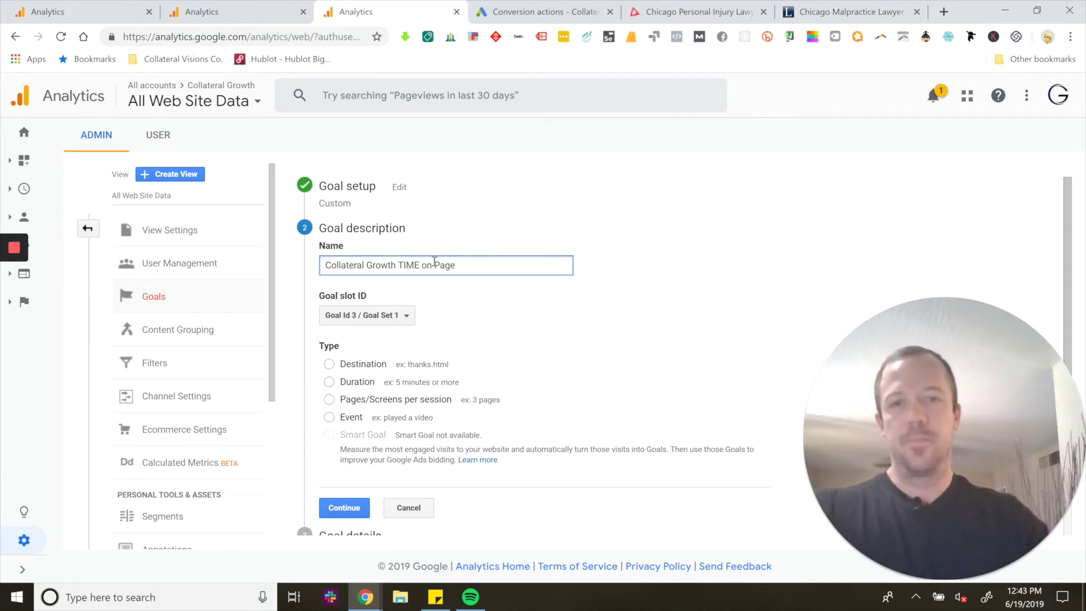
{"action": "mouse_move", "coordinate": [417, 264]}
{"action": "left_mouse_down"}
{"action": "mouse_move", "coordinate": [405, 263]}
{"action": "mouse_move", "coordinate": [424, 262]}
{"action": "left_mouse_up"}
{"action": "left_click", "coordinate": [405, 264]}
{"action": "type", "text": "ime"}
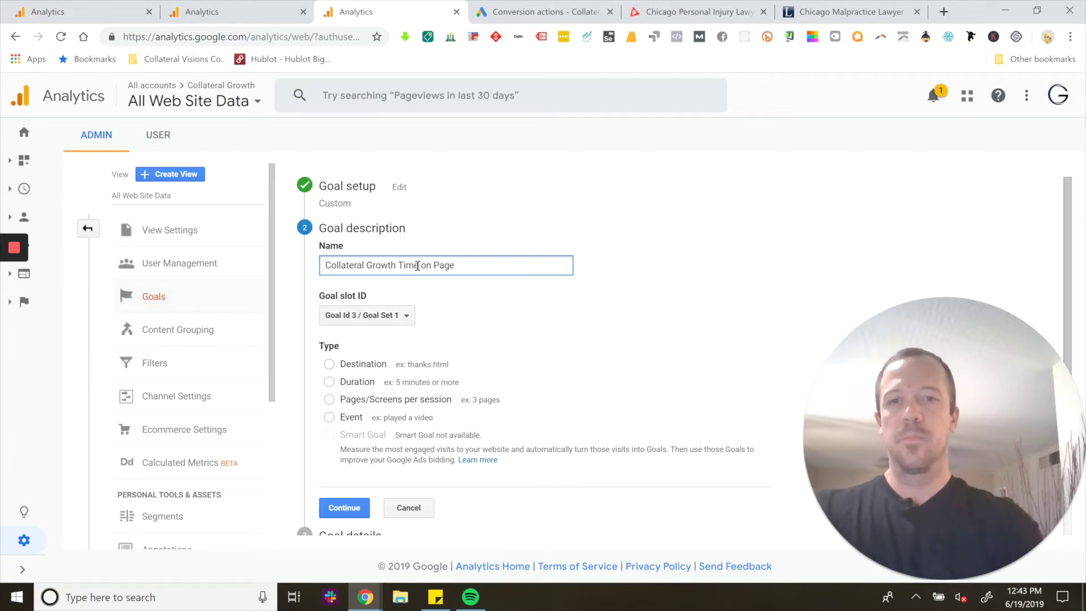
- Assign the goal to slot Goal Id 11 / Goal Set 3 and choose Duration as its type
{"action": "scroll", "coordinate": [424, 333], "scroll_direction": "down", "scroll_amount": 1}
{"action": "left_click", "coordinate": [408, 245]}
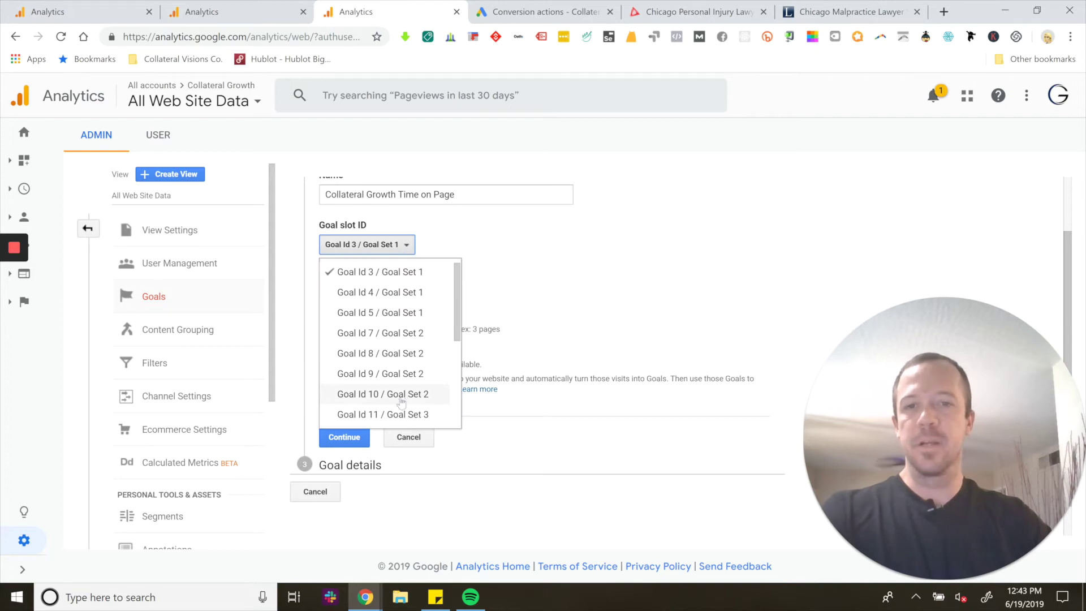
{"action": "left_click", "coordinate": [394, 417]}
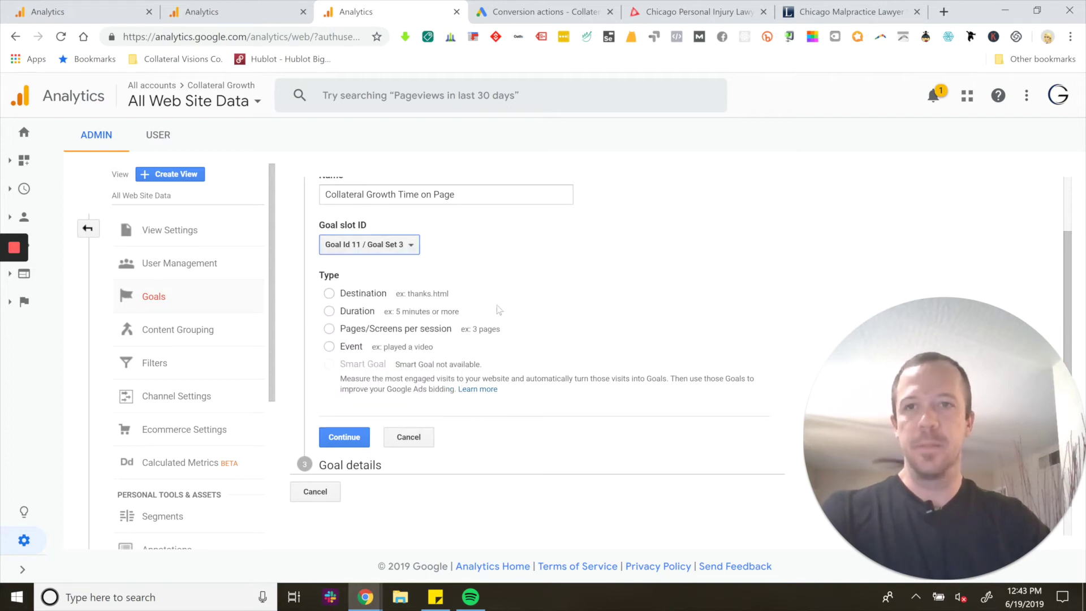
{"action": "left_click", "coordinate": [330, 314]}
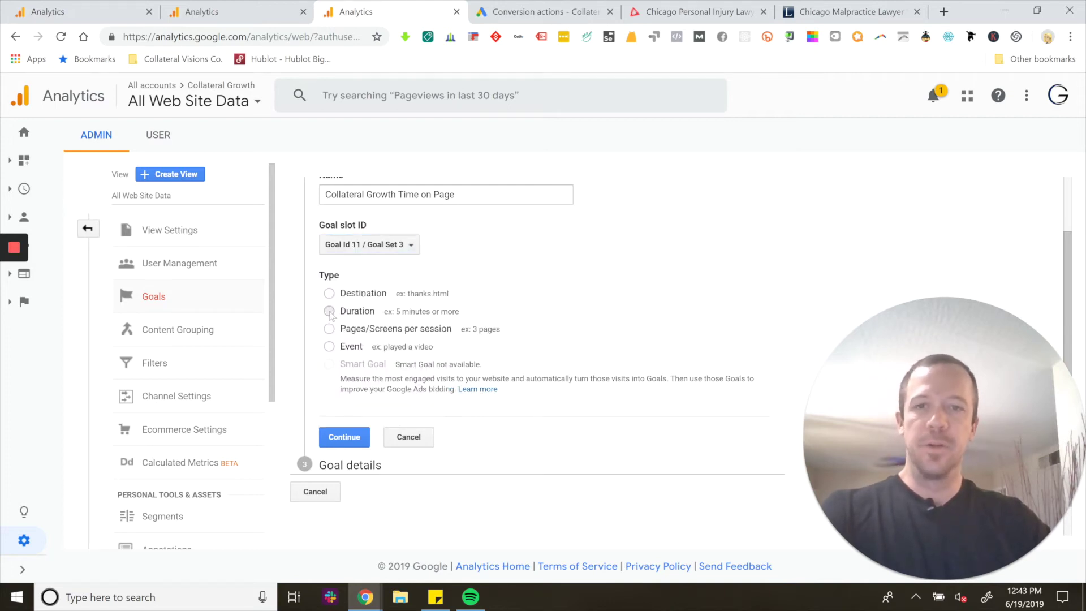
- Continue to the goal details and set the duration condition to greater than 2 minutes
{"action": "scroll", "coordinate": [490, 300], "scroll_direction": "down", "scroll_amount": 1}
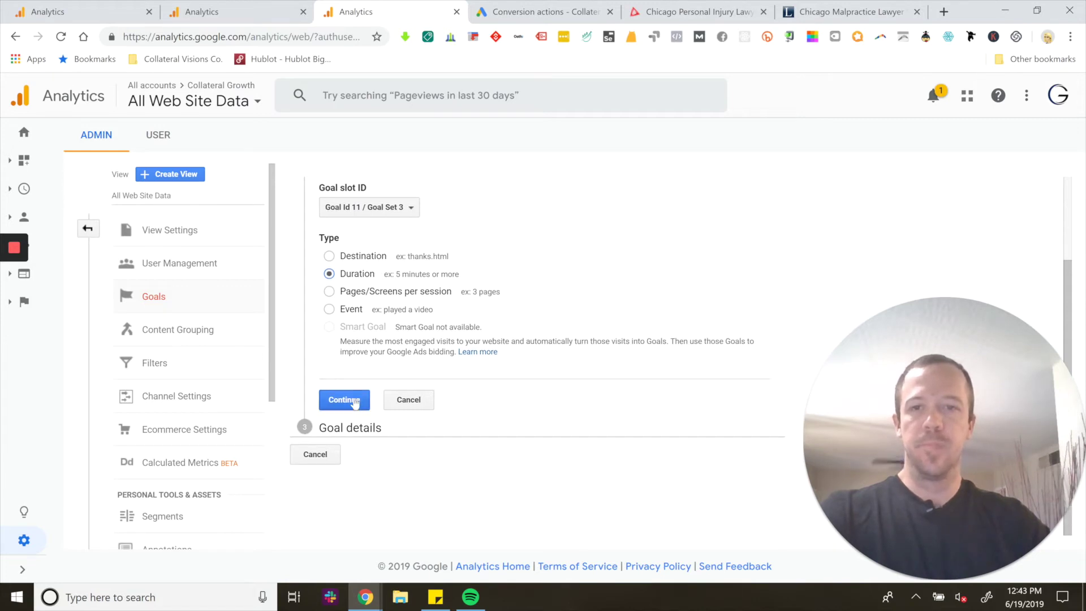
{"action": "left_click", "coordinate": [355, 402]}
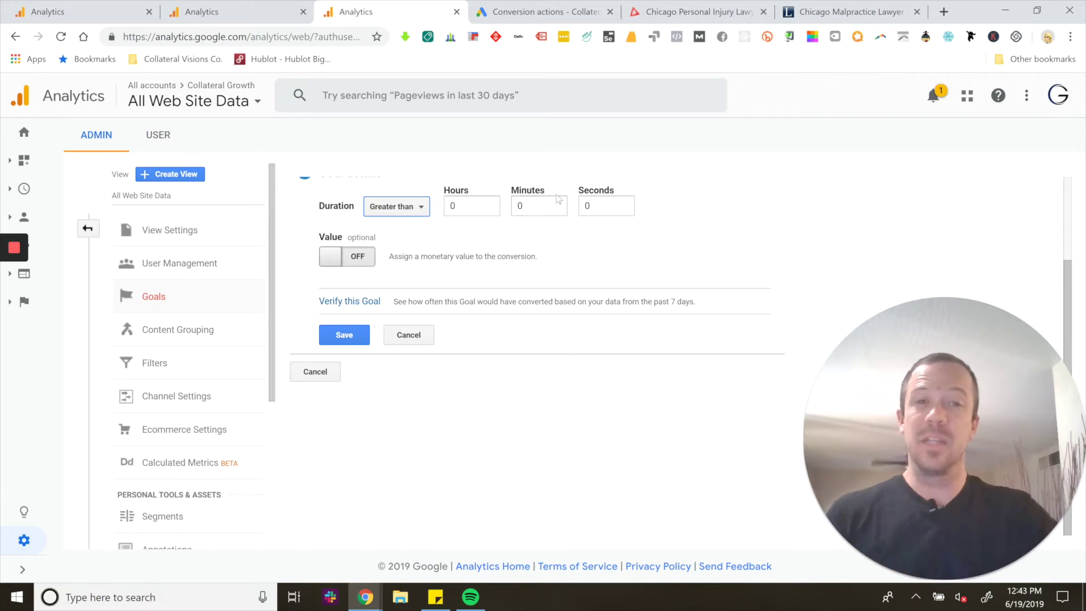
{"action": "double_click", "coordinate": [520, 207]}
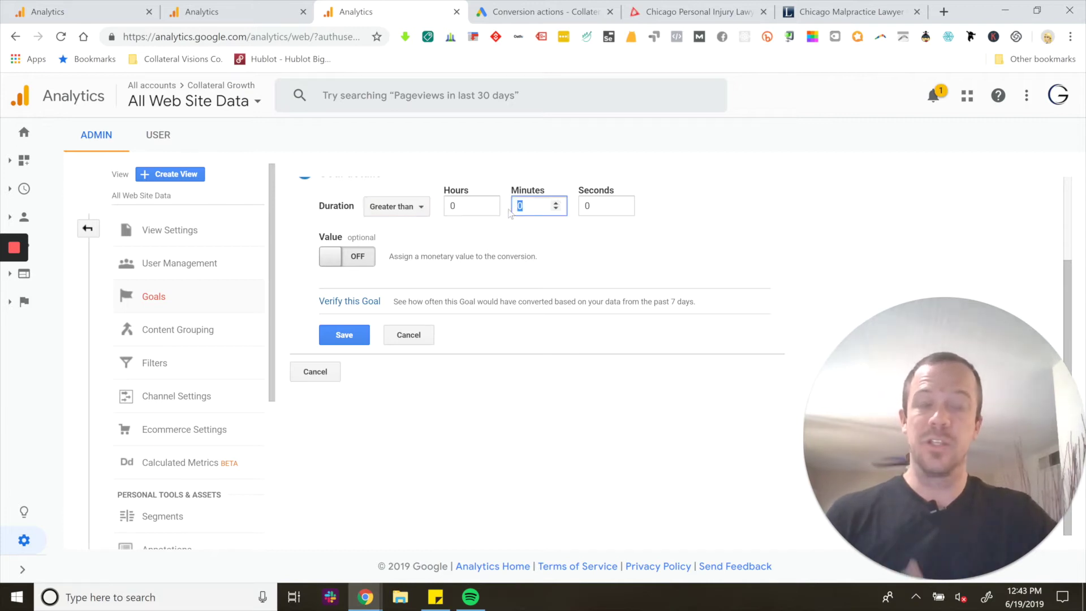
{"action": "type", "text": "2"}
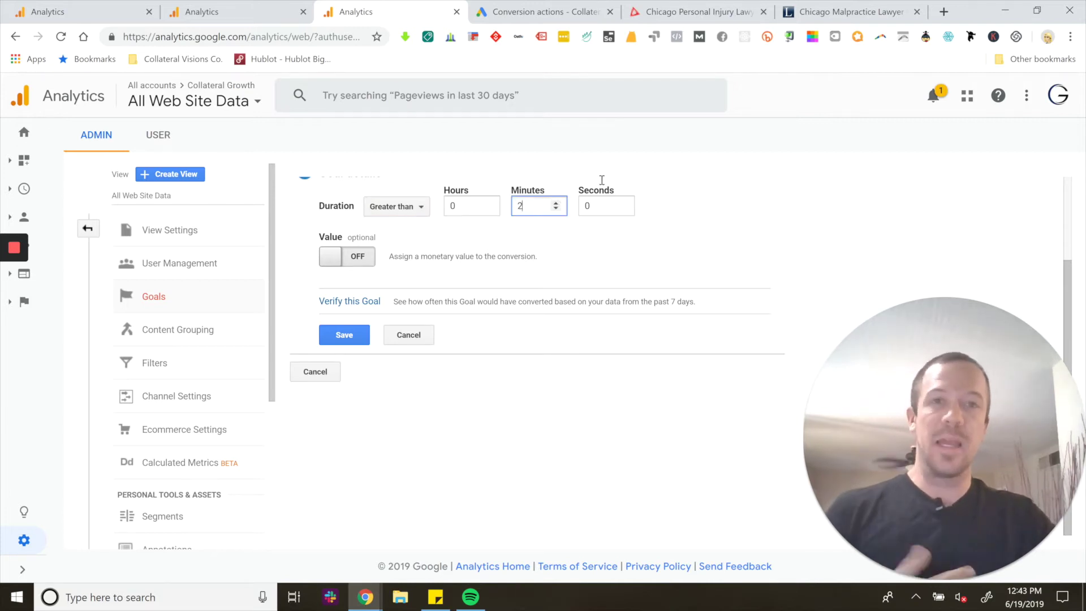
- Open collateralgrowth.com in a new browser tab and examine the home page's banner, introduction and growth services section
{"action": "left_click", "coordinate": [944, 12]}
{"action": "type", "text": "col"}
{"action": "key", "text": "Return"}
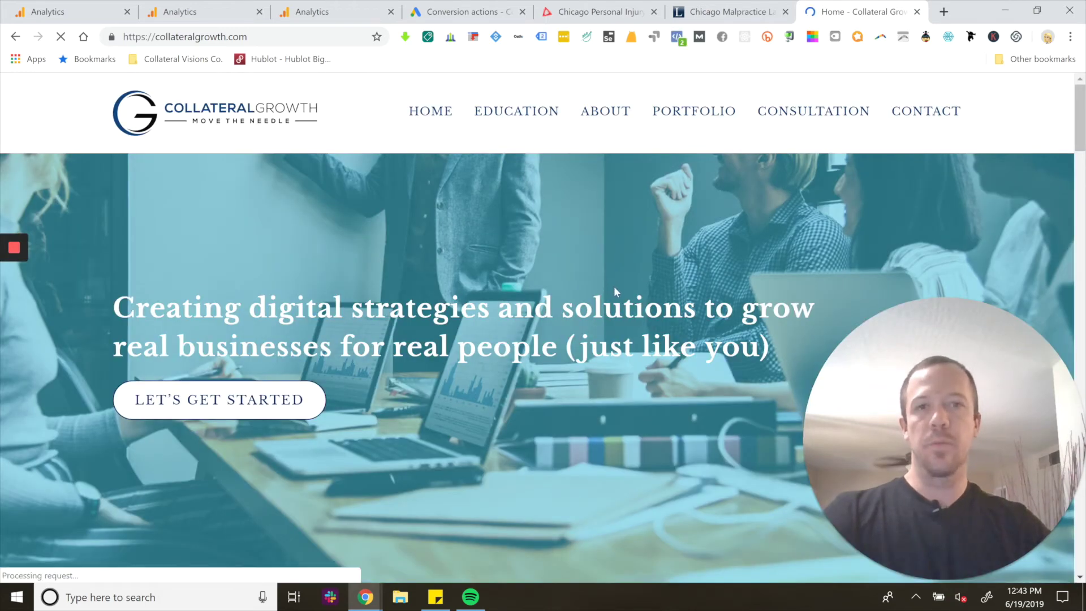
{"action": "scroll", "coordinate": [615, 291], "scroll_direction": "down", "scroll_amount": 2}
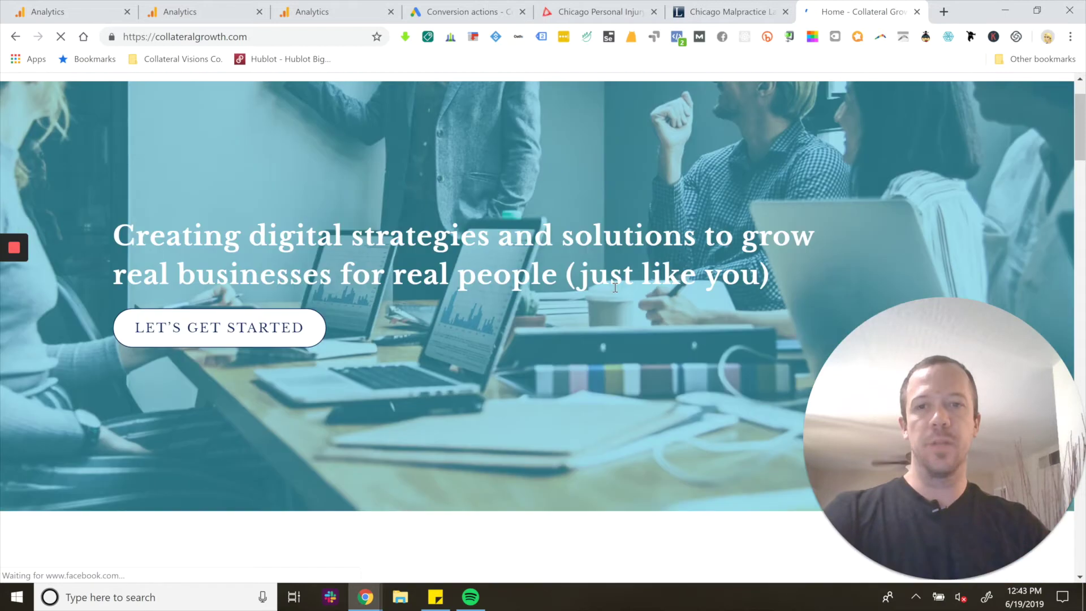
{"action": "scroll", "coordinate": [464, 269], "scroll_direction": "down", "scroll_amount": 8}
{"action": "scroll", "coordinate": [379, 246], "scroll_direction": "down", "scroll_amount": 5}
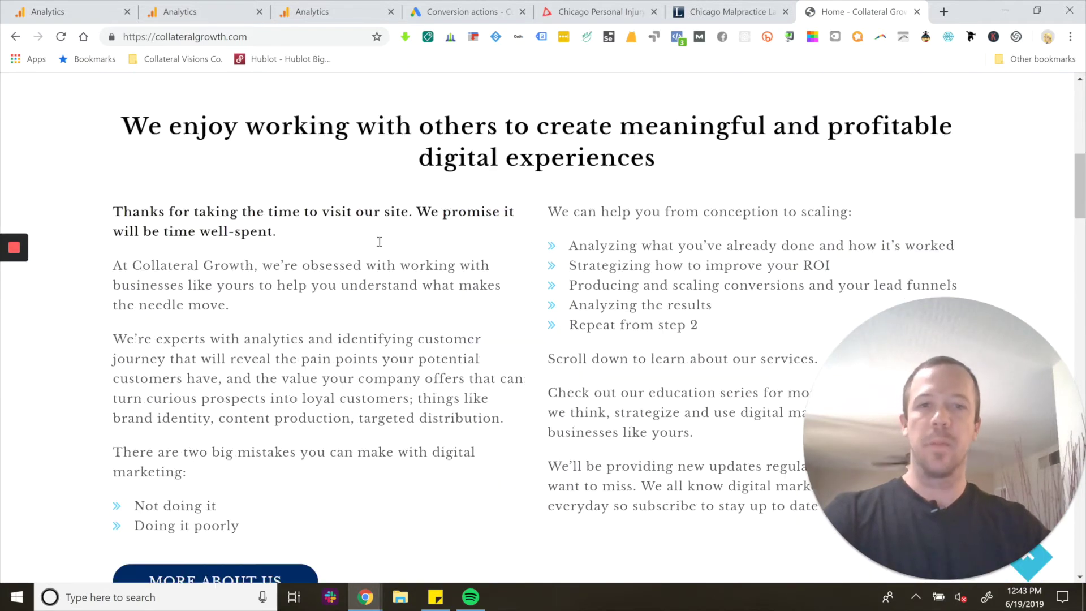
{"action": "scroll", "coordinate": [379, 243], "scroll_direction": "down", "scroll_amount": 5}
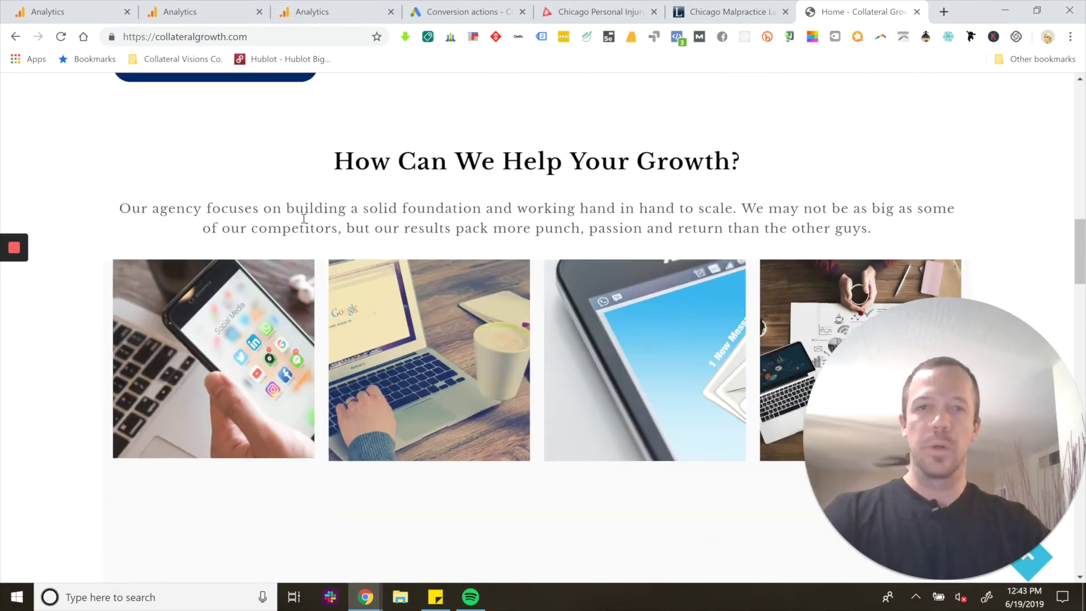
- Examine the service tiles, projects, industries, testimonials and contact form on the rest of the Collateral Growth home page
{"action": "scroll", "coordinate": [453, 383], "scroll_direction": "down", "scroll_amount": 4}
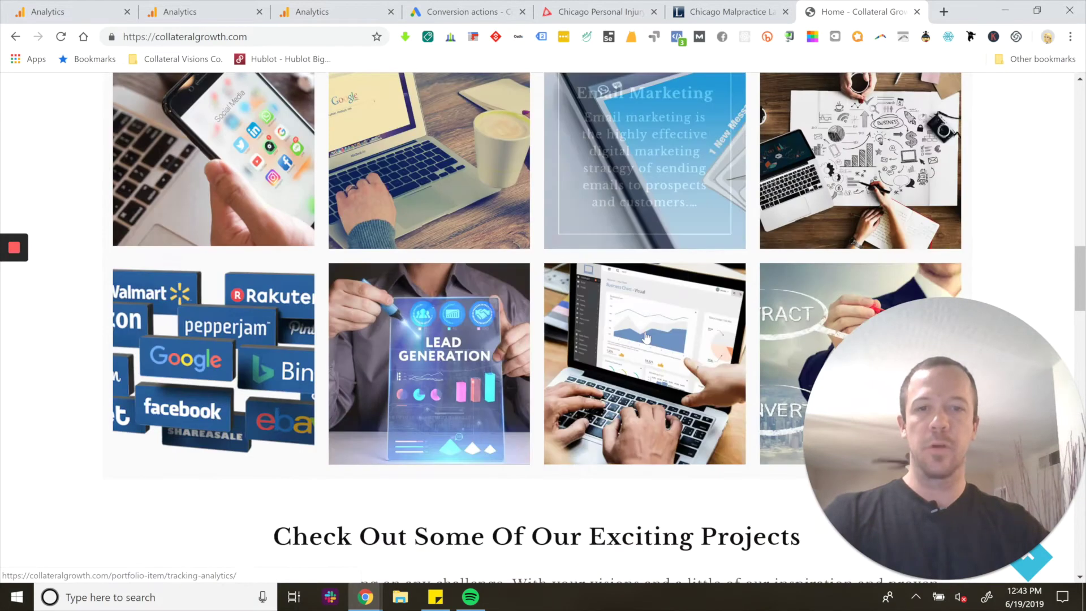
{"action": "scroll", "coordinate": [452, 383], "scroll_direction": "down", "scroll_amount": 3}
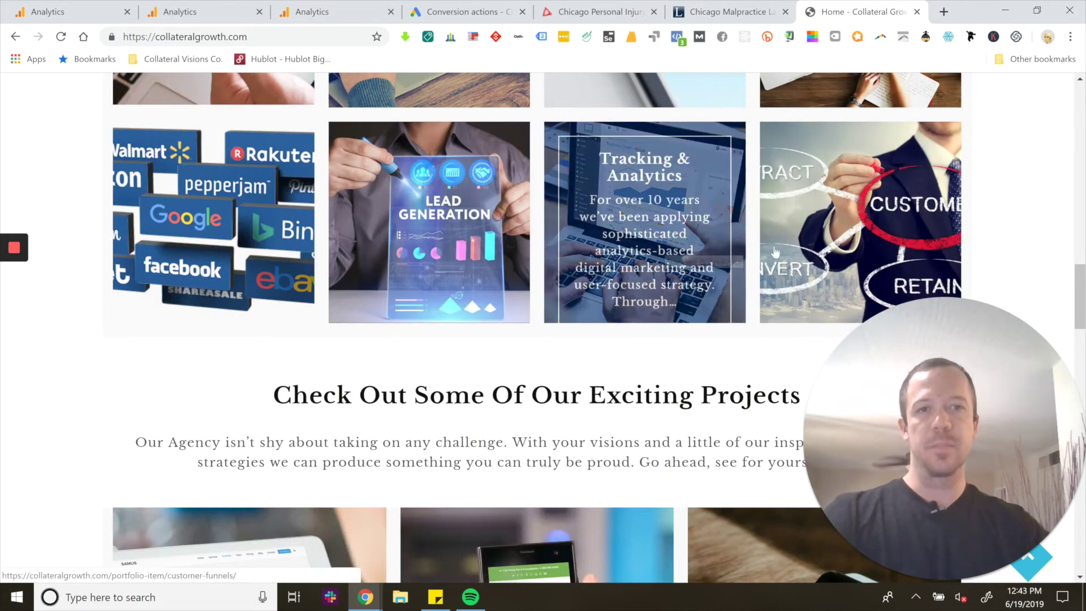
{"action": "scroll", "coordinate": [601, 317], "scroll_direction": "down", "scroll_amount": 4}
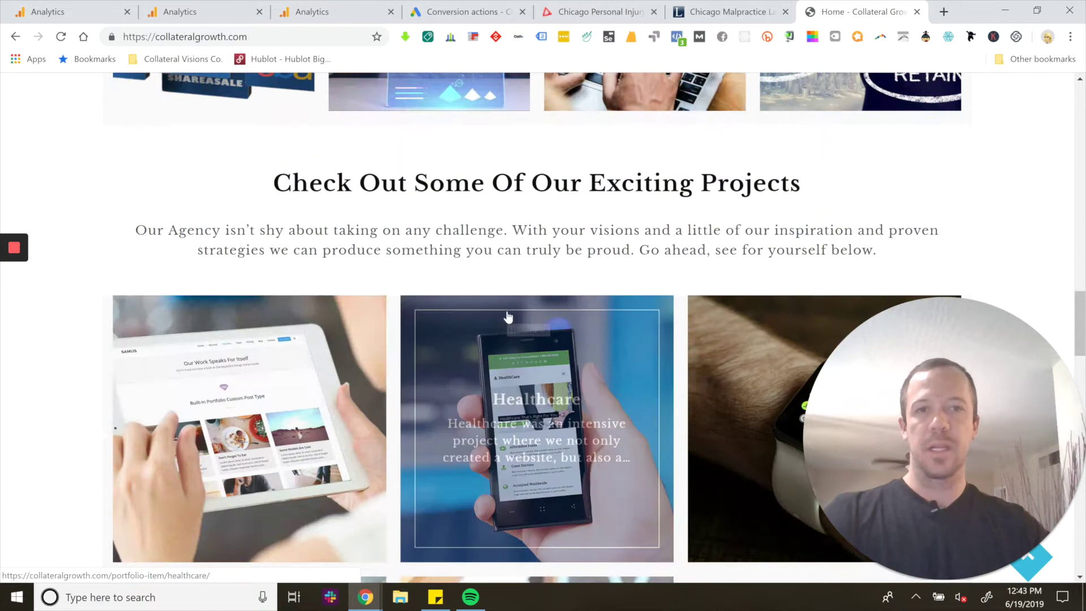
{"action": "scroll", "coordinate": [508, 316], "scroll_direction": "down", "scroll_amount": 16}
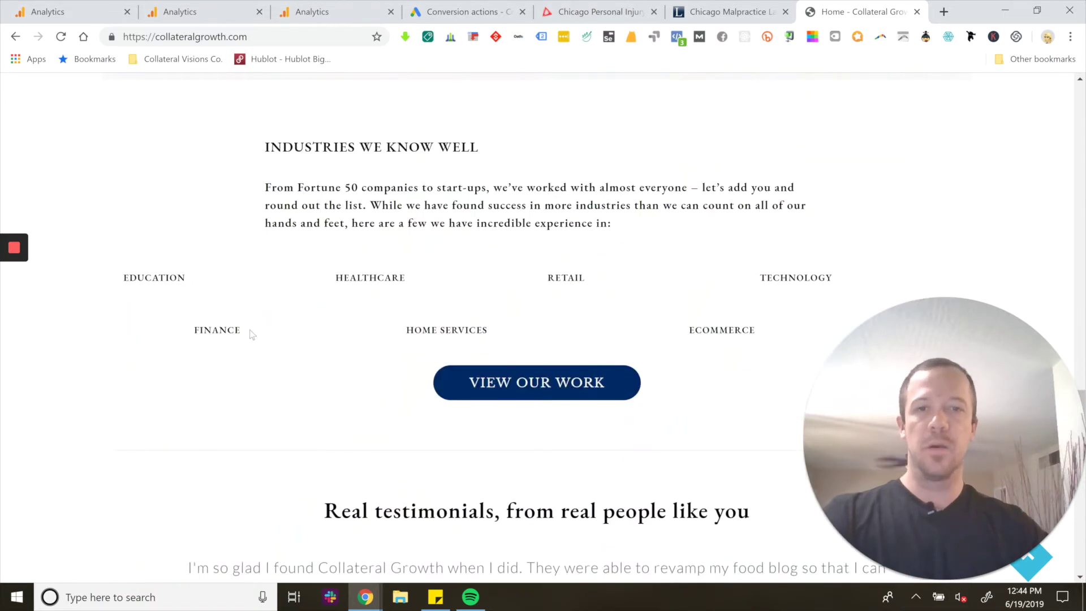
{"action": "scroll", "coordinate": [601, 289], "scroll_direction": "down", "scroll_amount": 5}
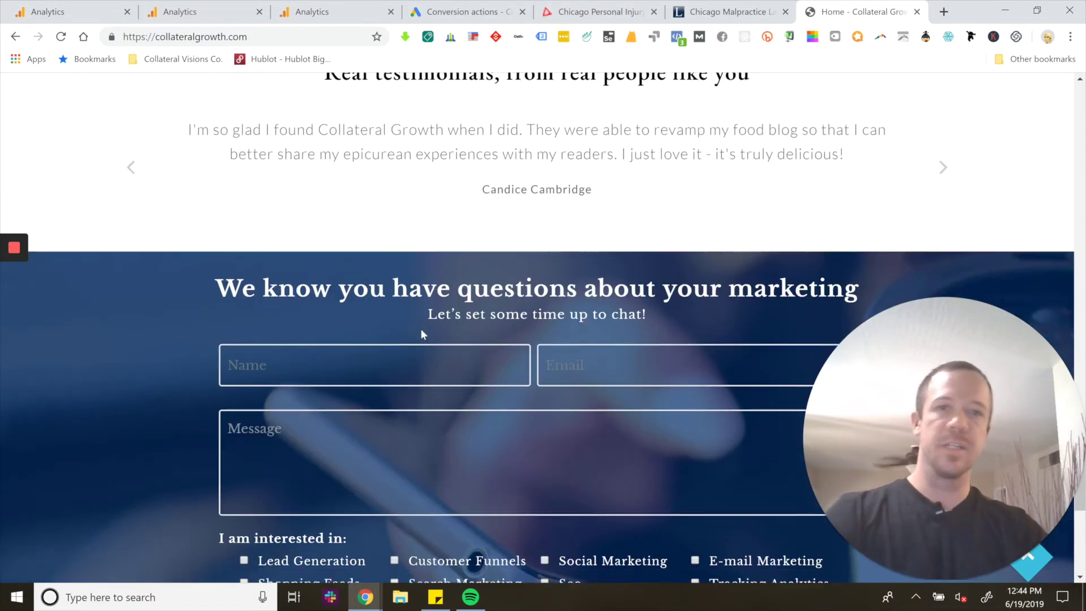
{"action": "scroll", "coordinate": [422, 334], "scroll_direction": "down", "scroll_amount": 2}
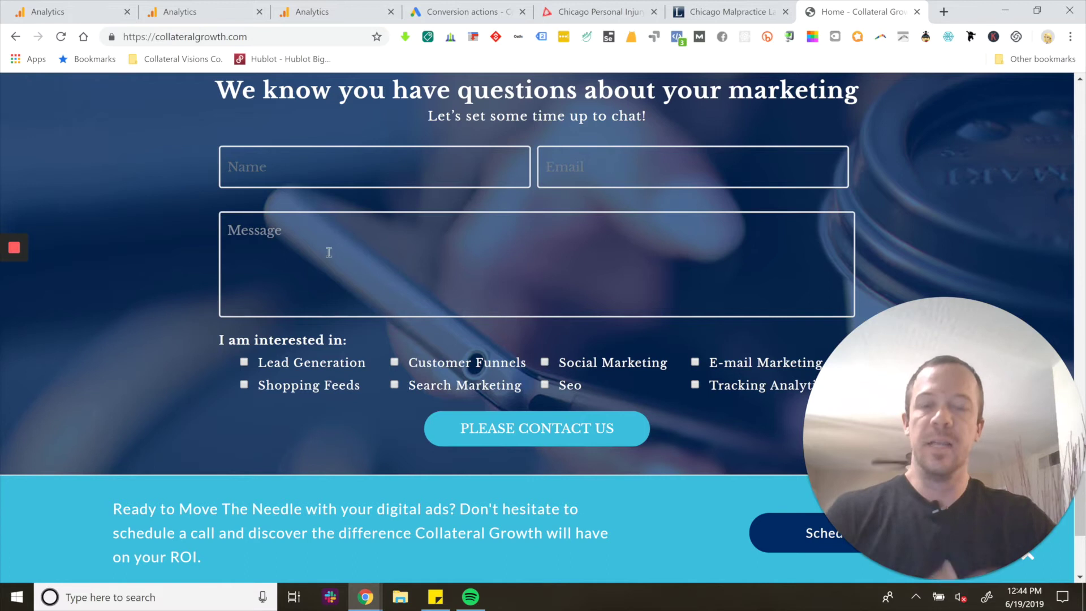
- Return to the duration goal in Analytics, verify it against the past 7 days of data and save it
{"action": "left_click", "coordinate": [325, 18]}
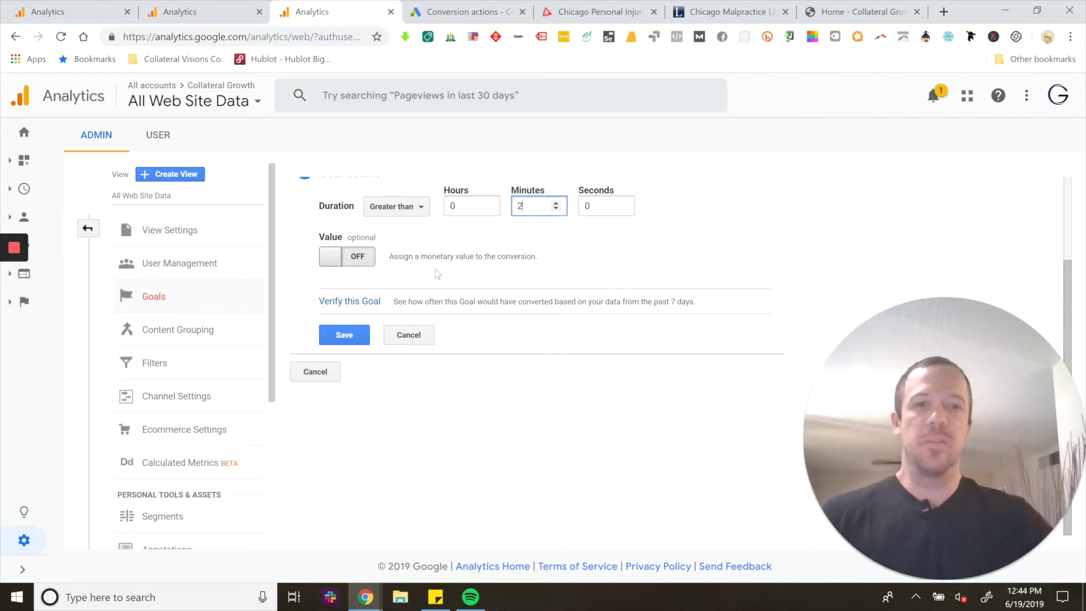
{"action": "scroll", "coordinate": [461, 311], "scroll_direction": "up", "scroll_amount": 3}
{"action": "scroll", "coordinate": [473, 338], "scroll_direction": "down", "scroll_amount": 2}
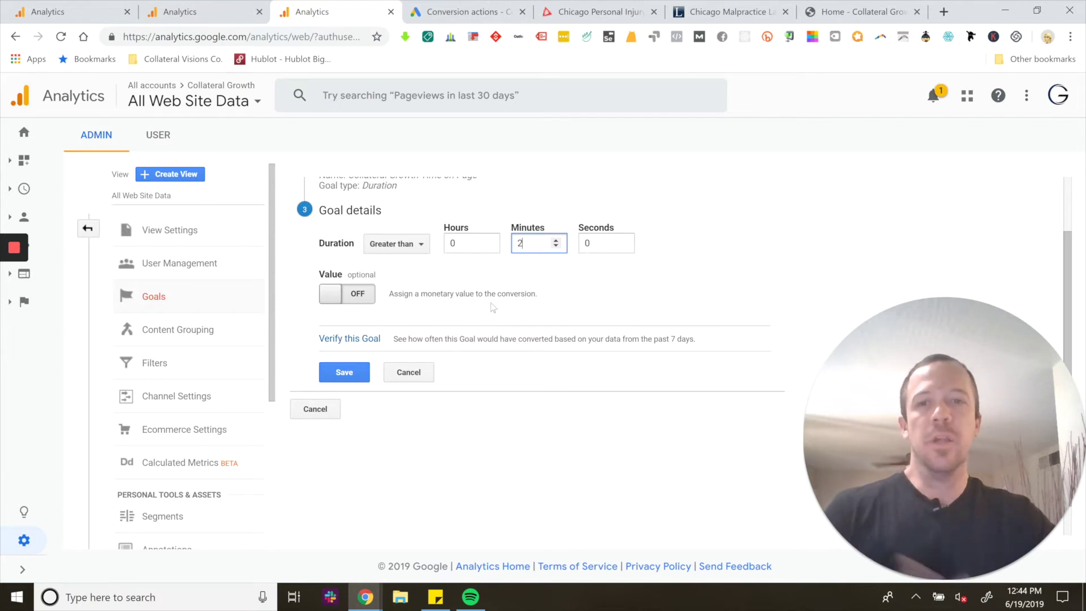
{"action": "scroll", "coordinate": [490, 306], "scroll_direction": "up", "scroll_amount": 2}
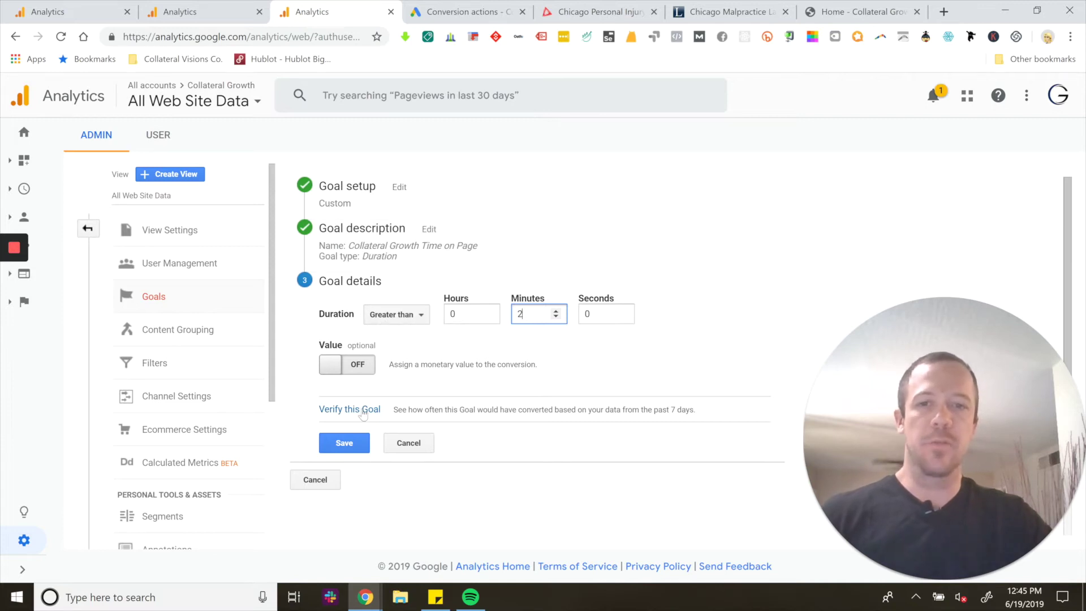
{"action": "scroll", "coordinate": [364, 403], "scroll_direction": "down", "scroll_amount": 1}
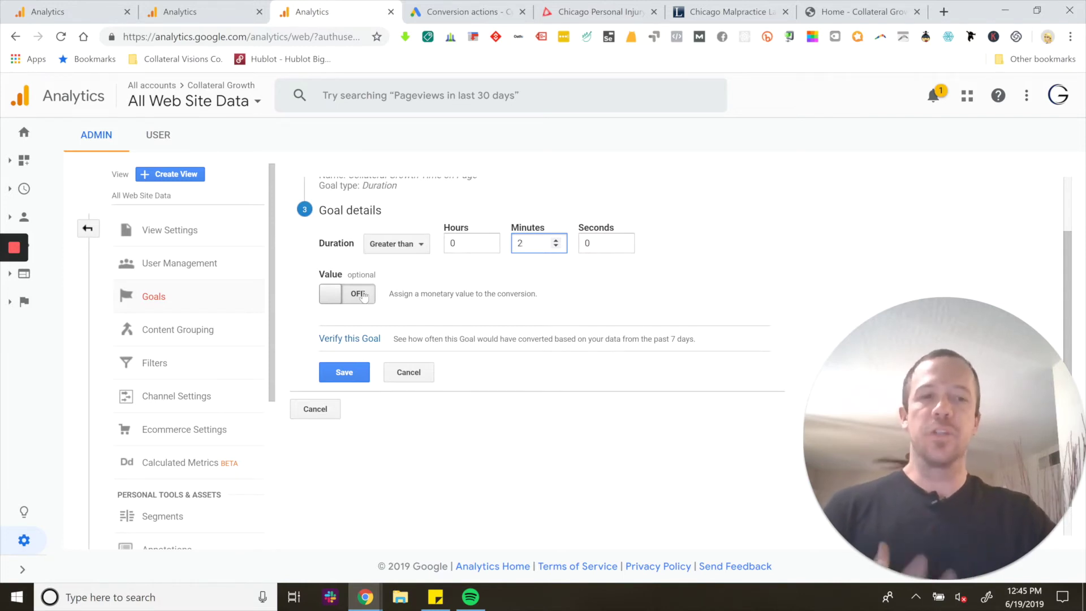
{"action": "left_click", "coordinate": [362, 340]}
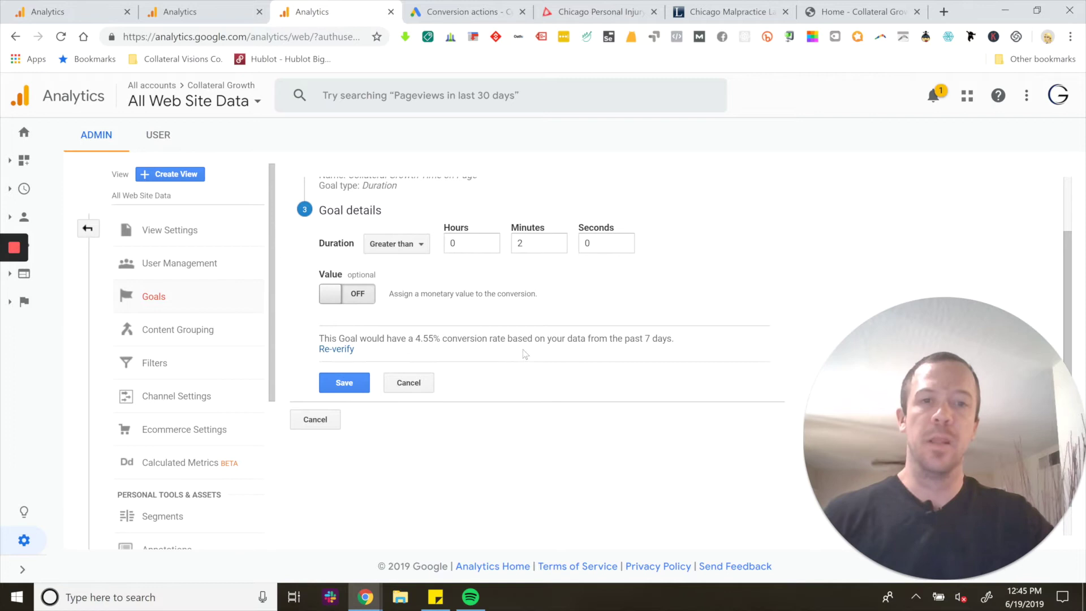
{"action": "left_click", "coordinate": [359, 387]}
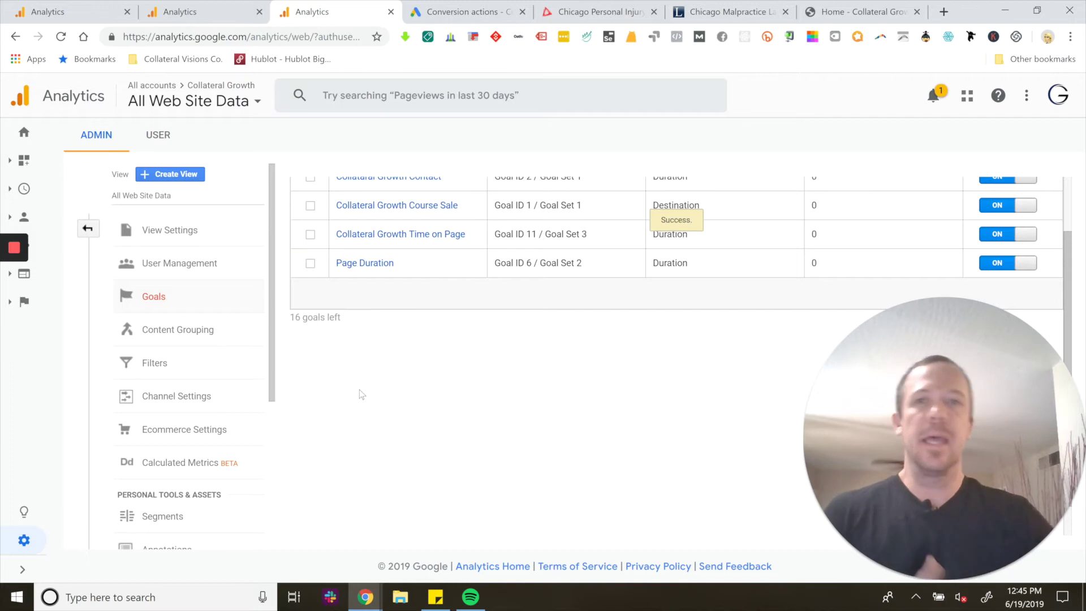
- Switch to the Analytics Channels report, open the Source/Medium report for all acquisition traffic and look over its table
{"action": "left_click", "coordinate": [189, 14]}
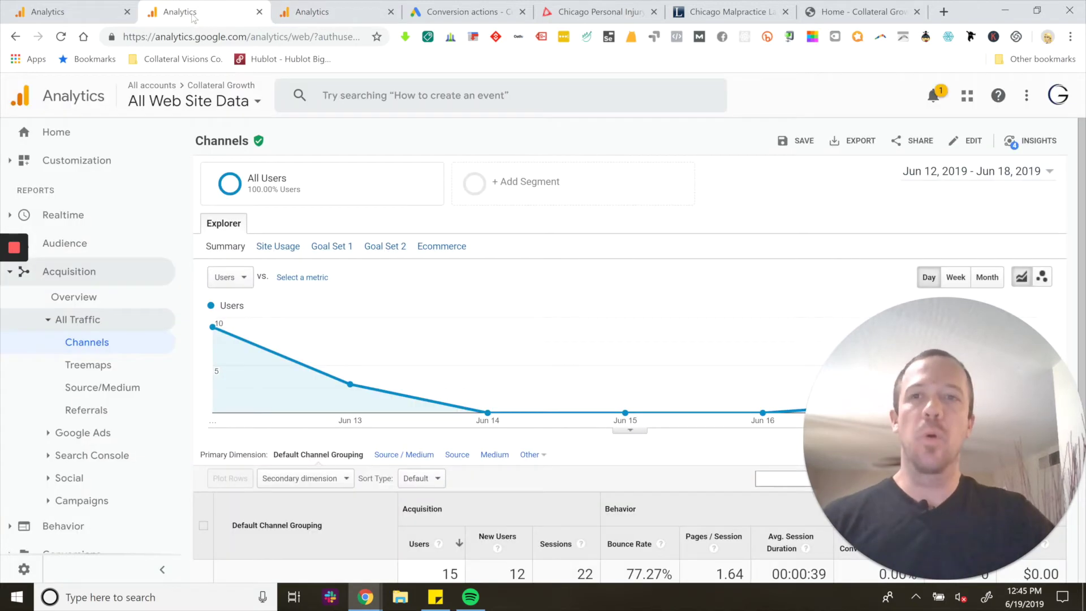
{"action": "left_click", "coordinate": [47, 276]}
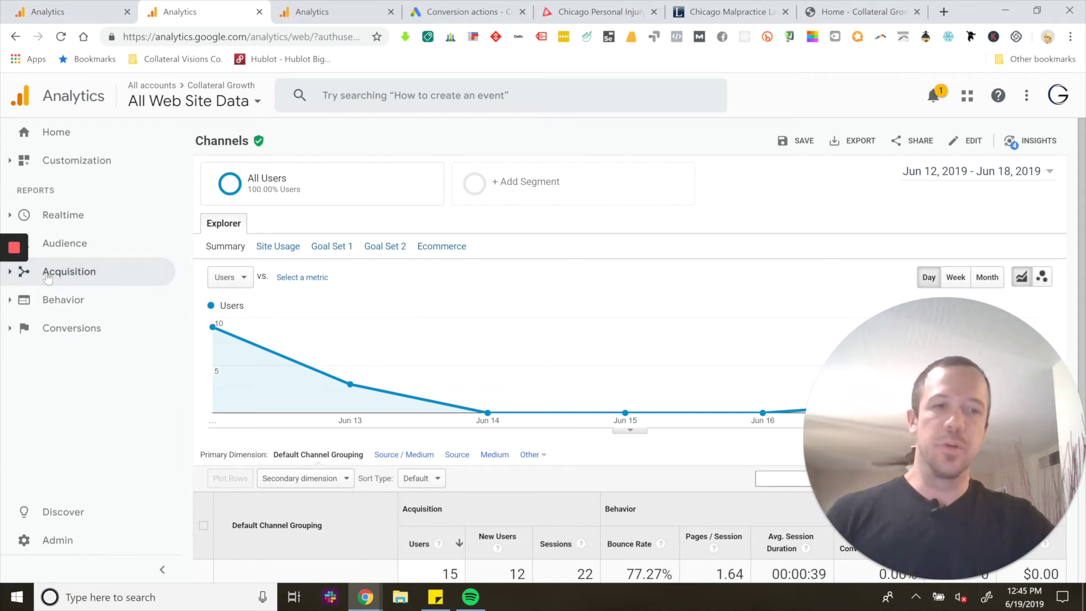
{"action": "left_click", "coordinate": [47, 275]}
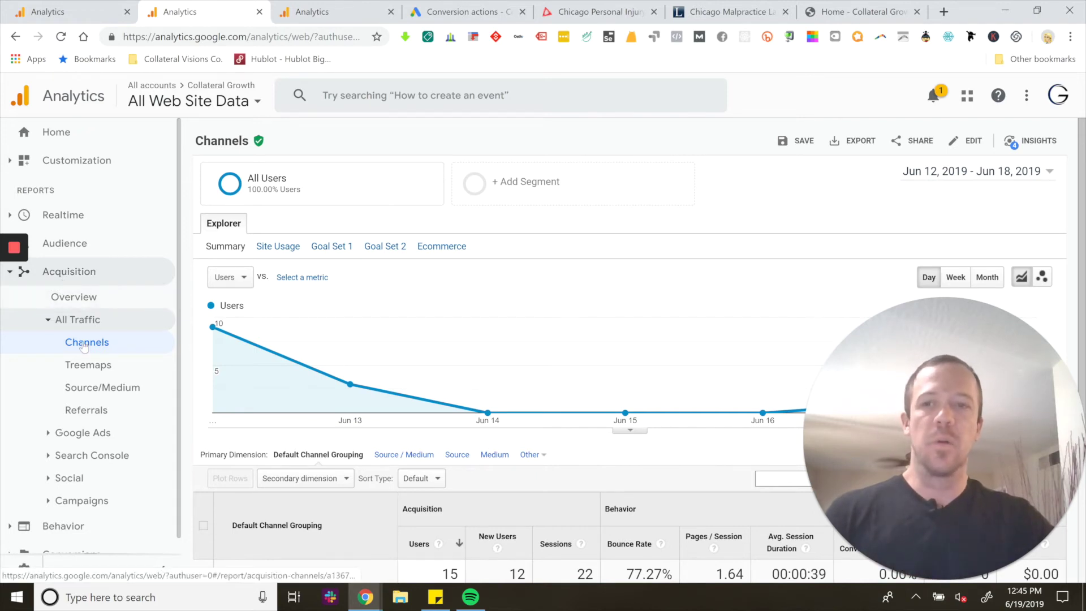
{"action": "left_click", "coordinate": [71, 274]}
{"action": "left_click", "coordinate": [70, 274]}
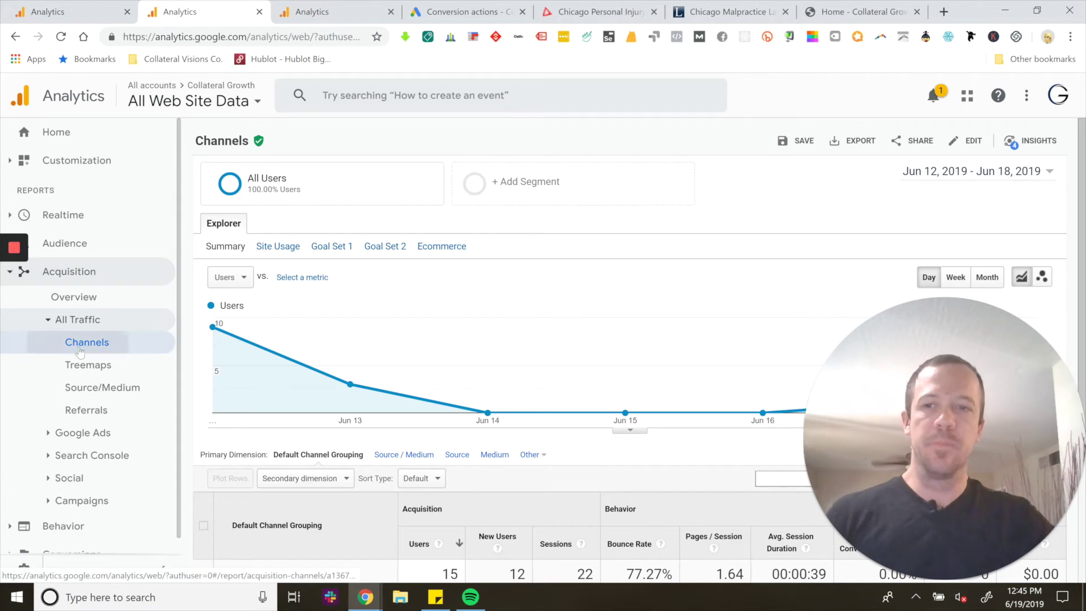
{"action": "left_click", "coordinate": [87, 396]}
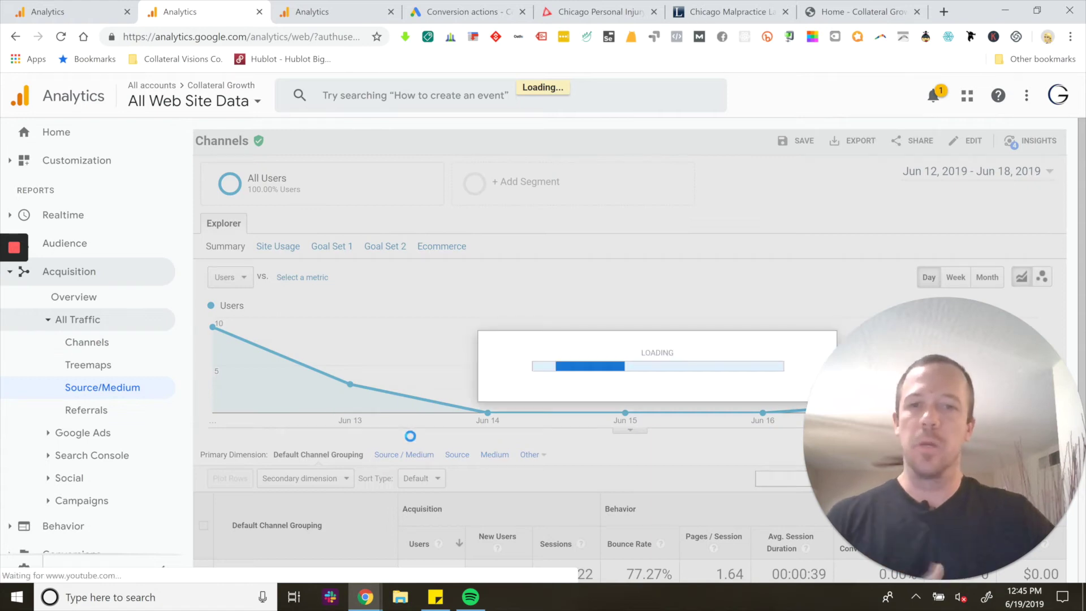
{"action": "scroll", "coordinate": [413, 441], "scroll_direction": "down", "scroll_amount": 4}
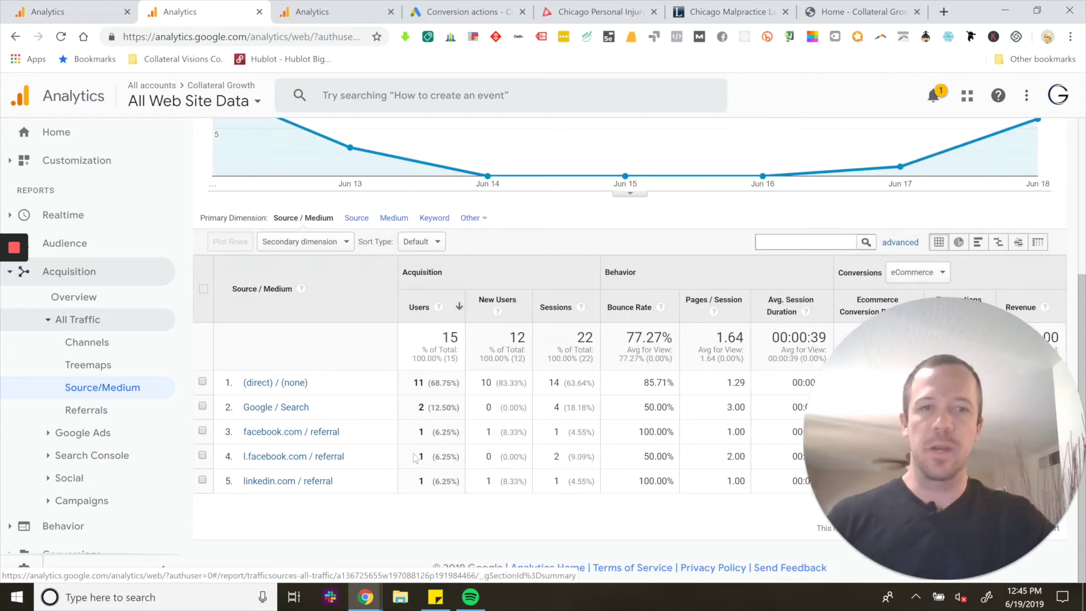
{"action": "scroll", "coordinate": [757, 436], "scroll_direction": "up", "scroll_amount": 4}
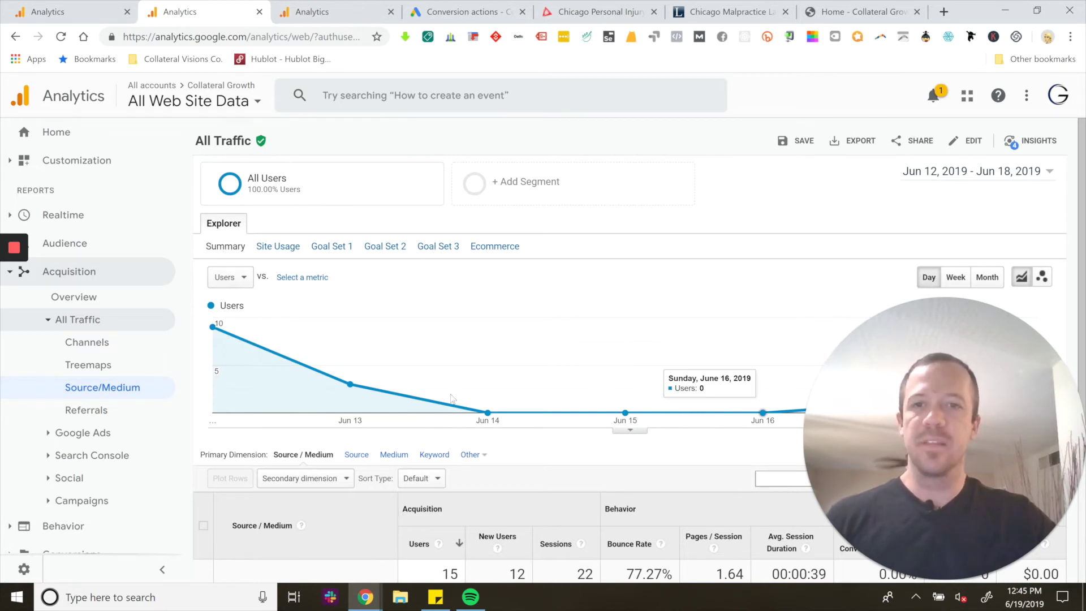
{"action": "scroll", "coordinate": [499, 479], "scroll_direction": "down", "scroll_amount": 3}
{"action": "scroll", "coordinate": [499, 480], "scroll_direction": "down", "scroll_amount": 1}
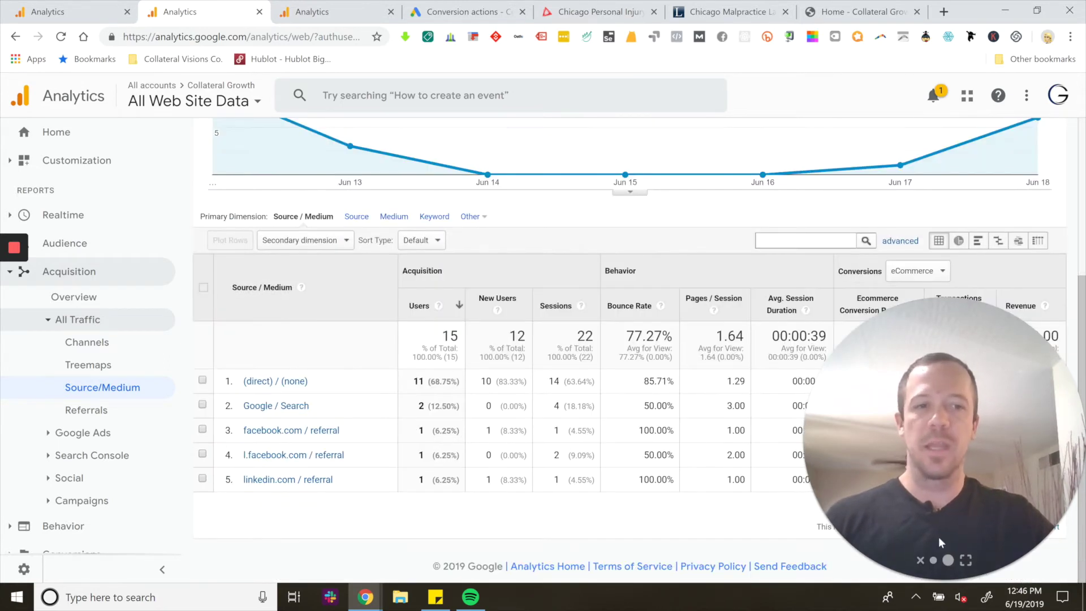
- Examine the Source/Medium totals for new users, bounce rate, pages per session, average session duration and ecommerce conversion rate
{"action": "left_click_drag", "start_coordinate": [207, 477], "coordinate": [100, 478]}
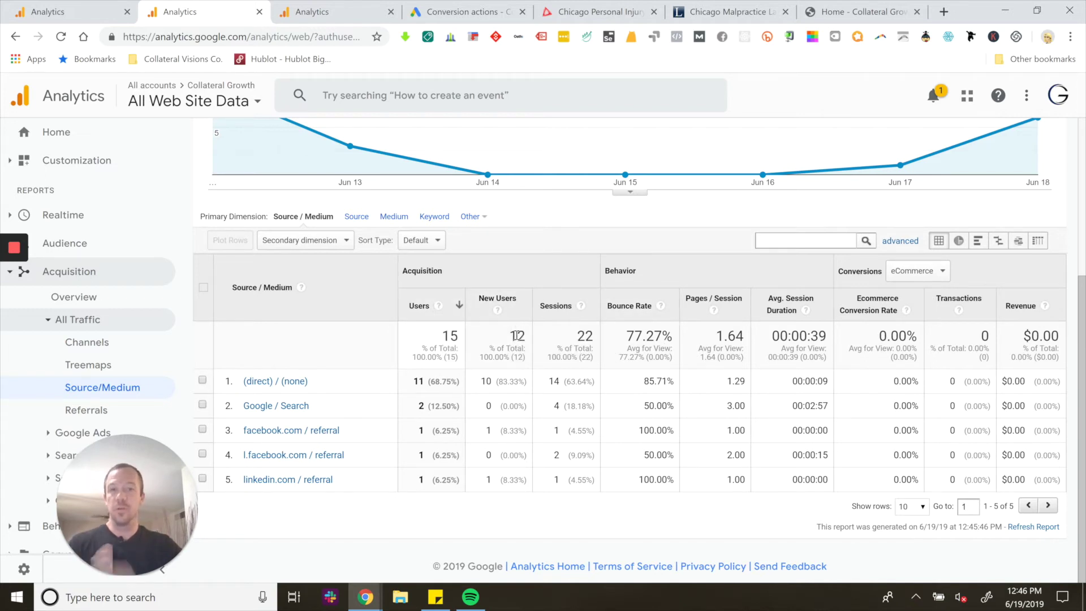
{"action": "left_click_drag", "start_coordinate": [511, 338], "coordinate": [526, 336]}
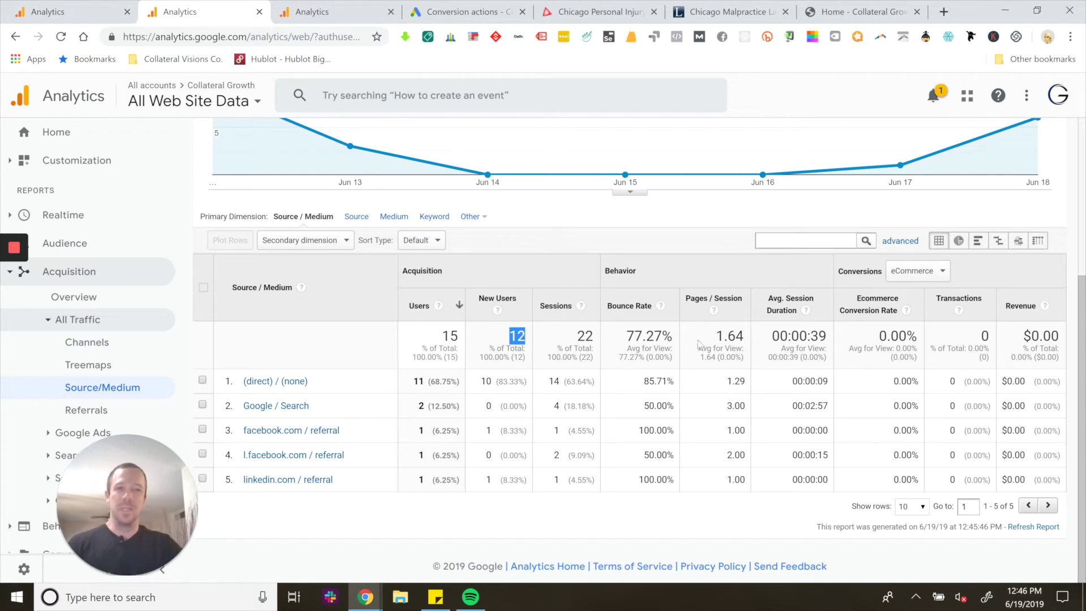
{"action": "left_click_drag", "start_coordinate": [627, 337], "coordinate": [672, 335]}
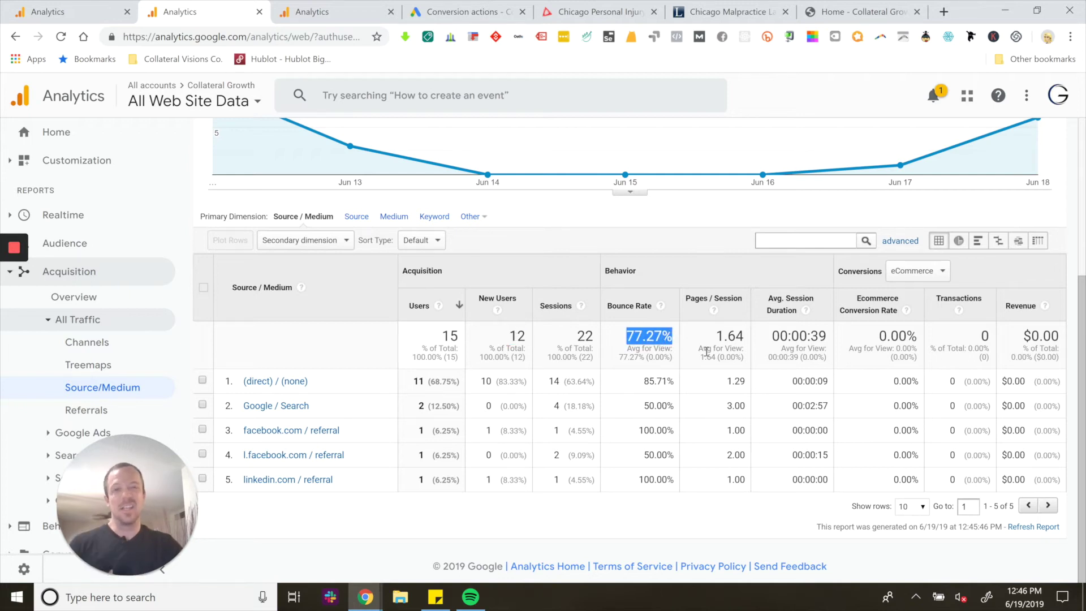
{"action": "left_click_drag", "start_coordinate": [725, 337], "coordinate": [743, 338]}
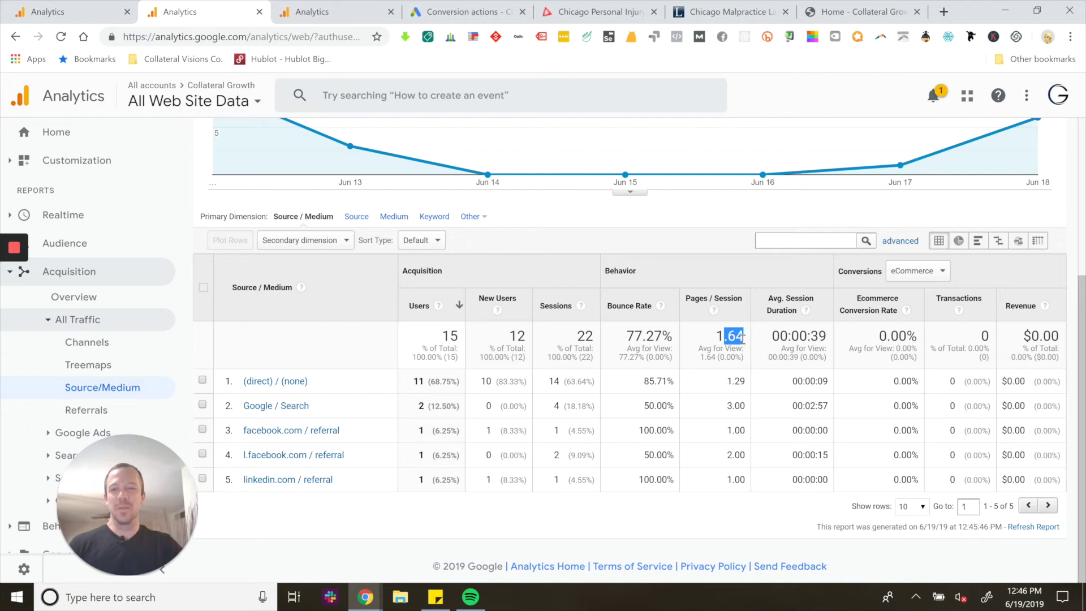
{"action": "left_click_drag", "start_coordinate": [717, 339], "coordinate": [745, 340]}
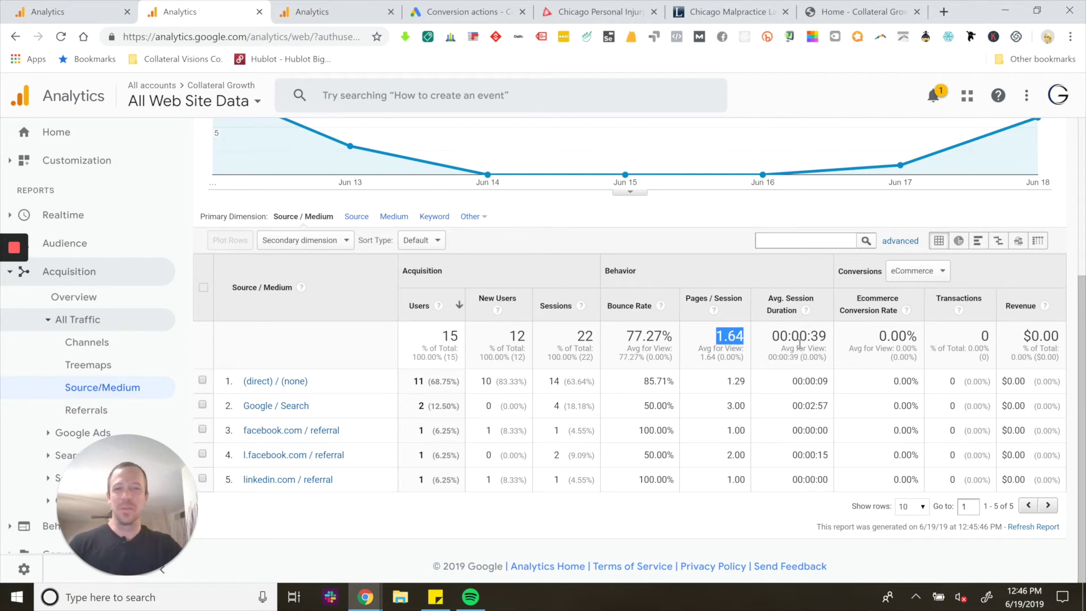
{"action": "triple_click", "coordinate": [812, 336]}
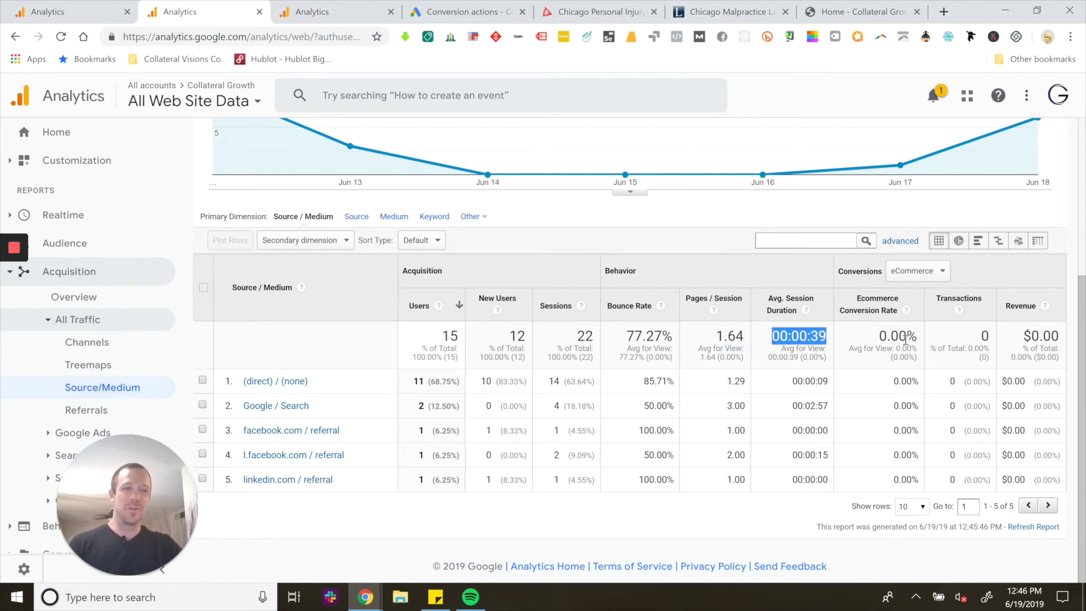
{"action": "left_click_drag", "start_coordinate": [917, 337], "coordinate": [878, 338]}
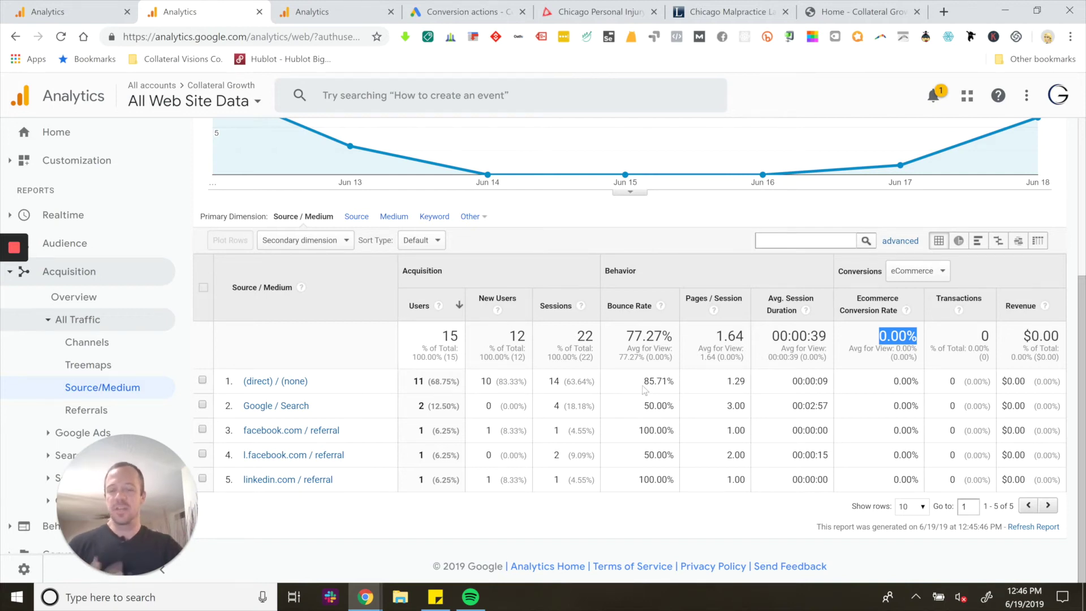
{"action": "left_click", "coordinate": [1026, 604]}
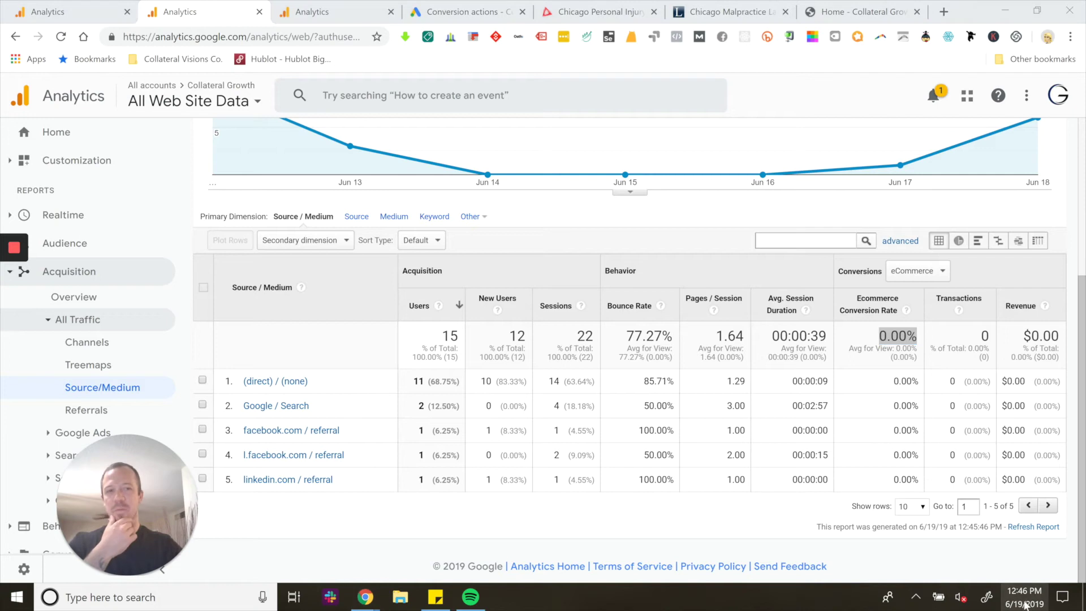
{"action": "left_click", "coordinate": [1026, 604]}
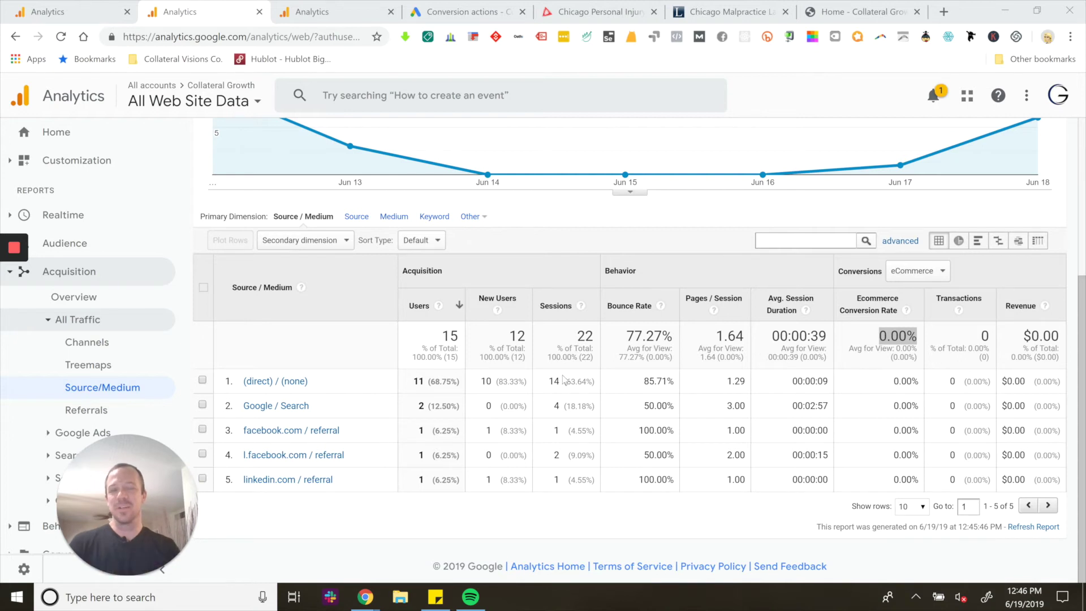
- Show the Goal Set 3 metrics in the Source/Medium report and examine users, sessions and the time-on-page goal's conversion rate
{"action": "scroll", "coordinate": [430, 306], "scroll_direction": "up", "scroll_amount": 4}
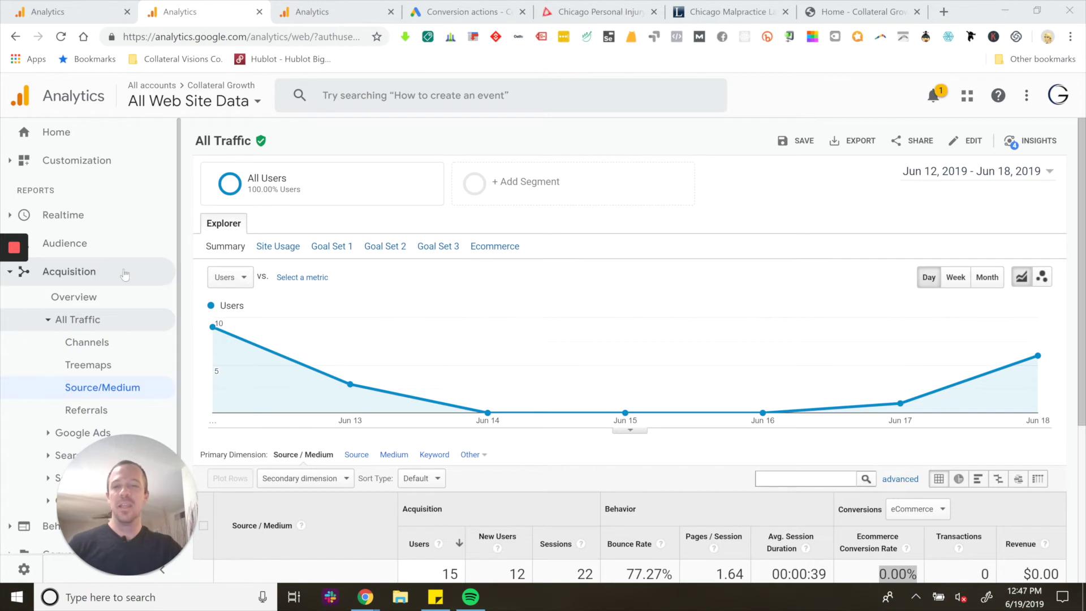
{"action": "left_click", "coordinate": [434, 247]}
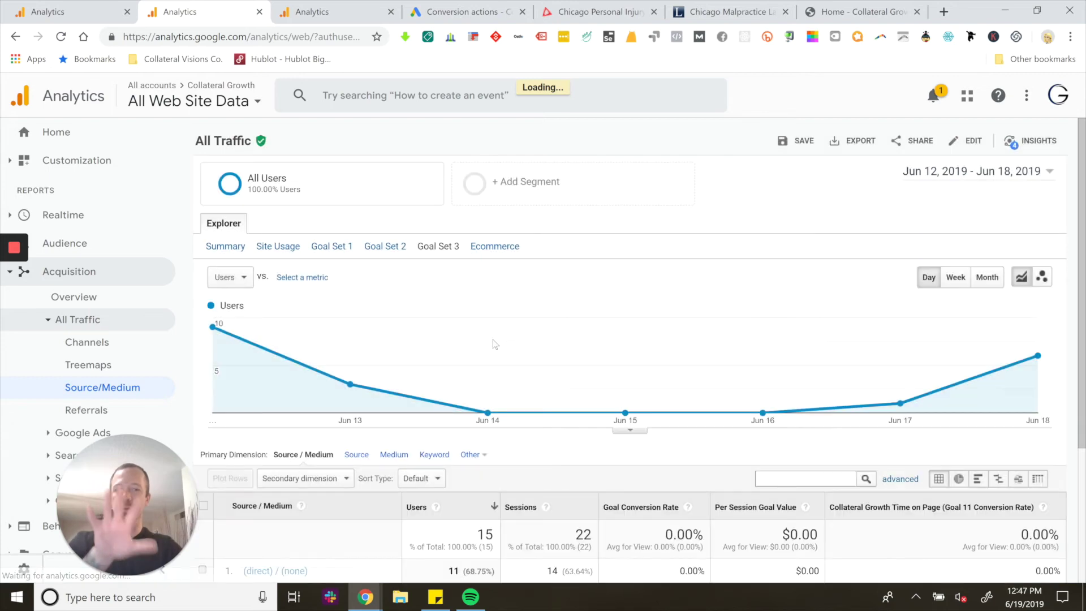
{"action": "scroll", "coordinate": [469, 423], "scroll_direction": "down", "scroll_amount": 1}
{"action": "scroll", "coordinate": [469, 422], "scroll_direction": "down", "scroll_amount": 3}
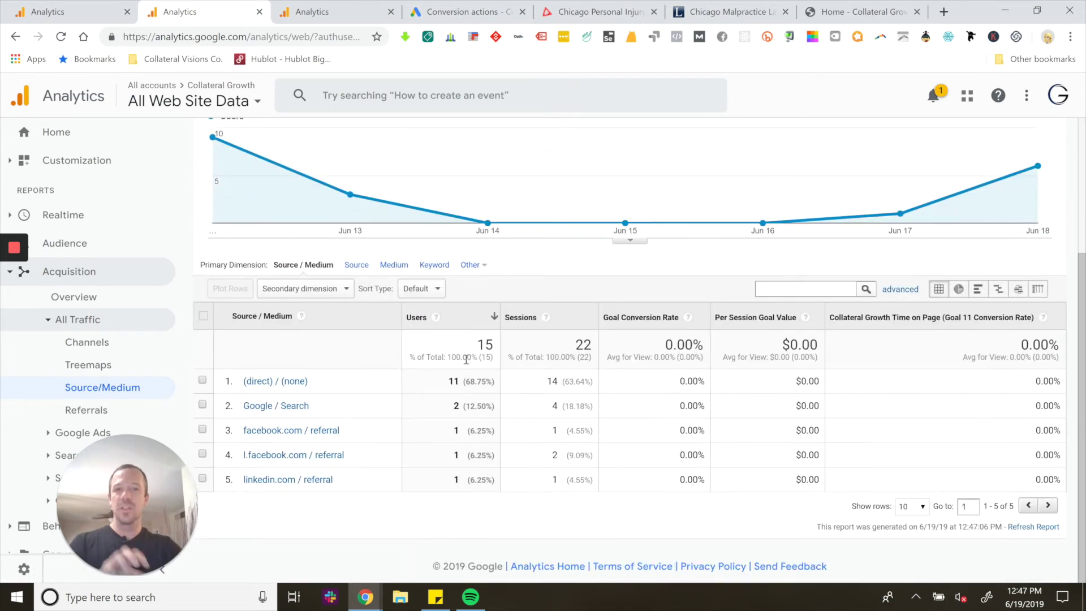
{"action": "scroll", "coordinate": [466, 359], "scroll_direction": "up", "scroll_amount": 5}
{"action": "scroll", "coordinate": [494, 389], "scroll_direction": "down", "scroll_amount": 5}
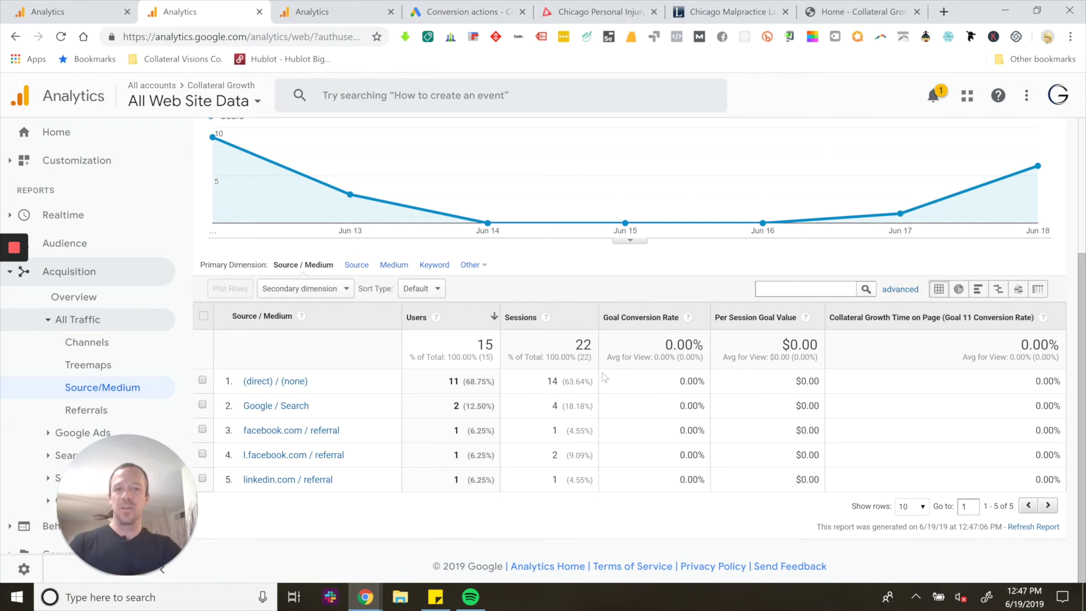
{"action": "mouse_move", "coordinate": [436, 317]}
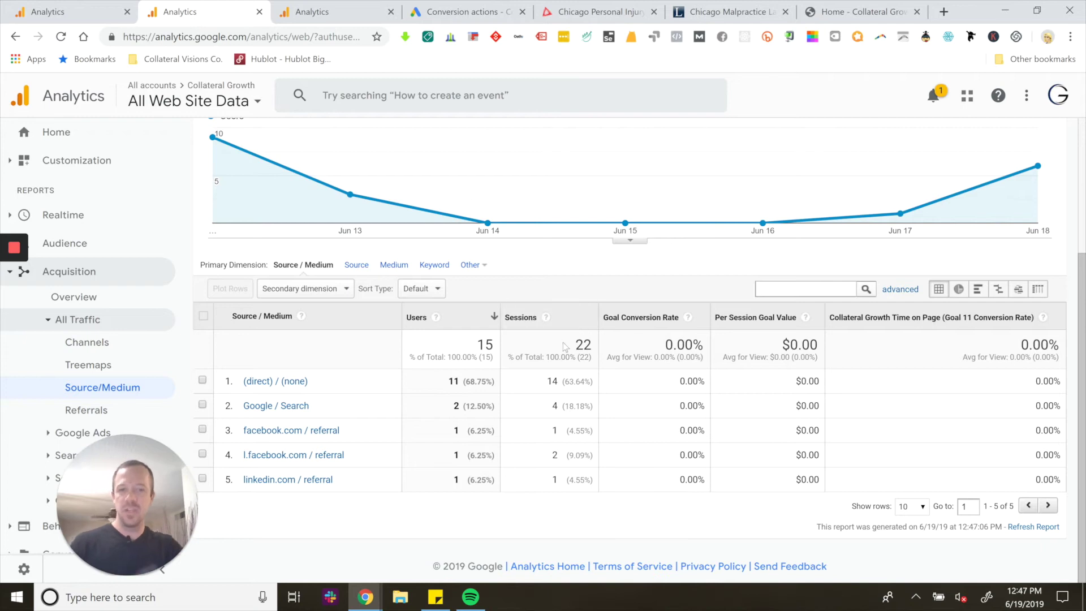
{"action": "double_click", "coordinate": [587, 344]}
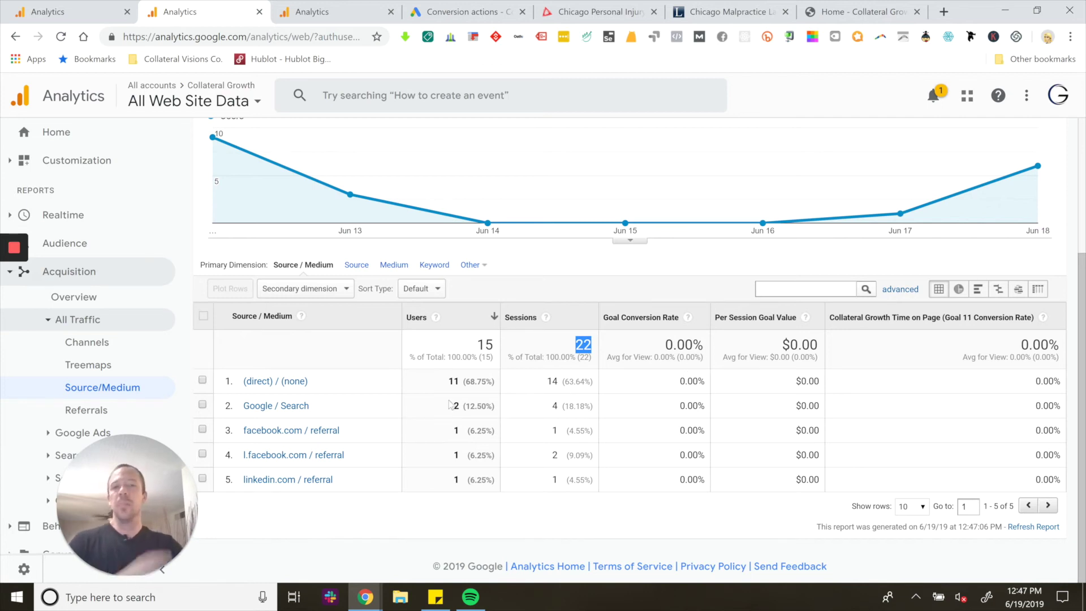
- Show the Ecommerce metrics in the Source/Medium report and examine the sessions and per session value totals
{"action": "scroll", "coordinate": [451, 404], "scroll_direction": "up", "scroll_amount": 3}
{"action": "left_click", "coordinate": [399, 257]}
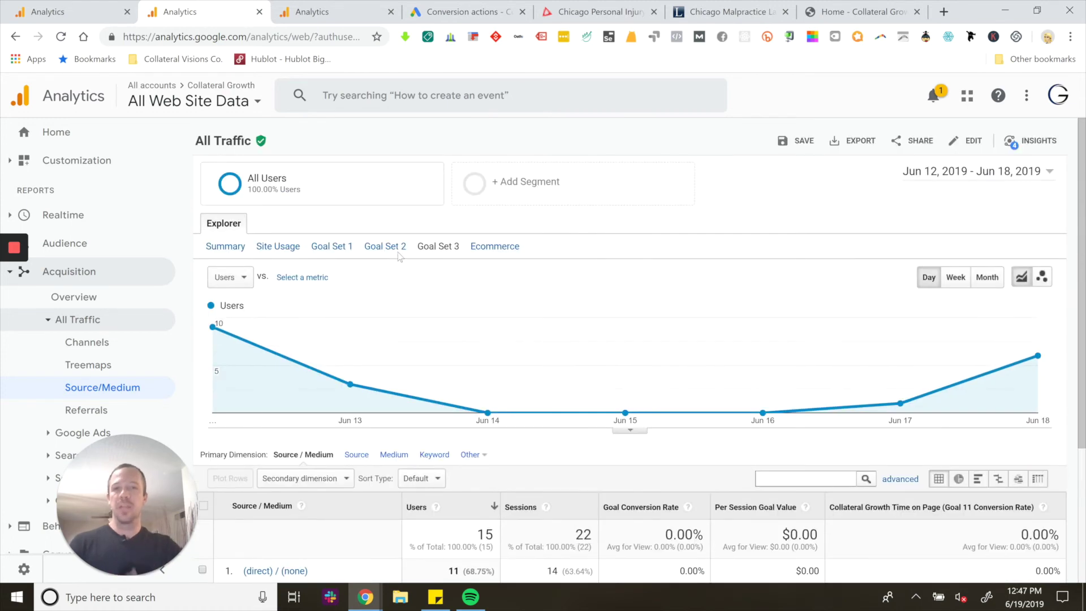
{"action": "left_click", "coordinate": [500, 247]}
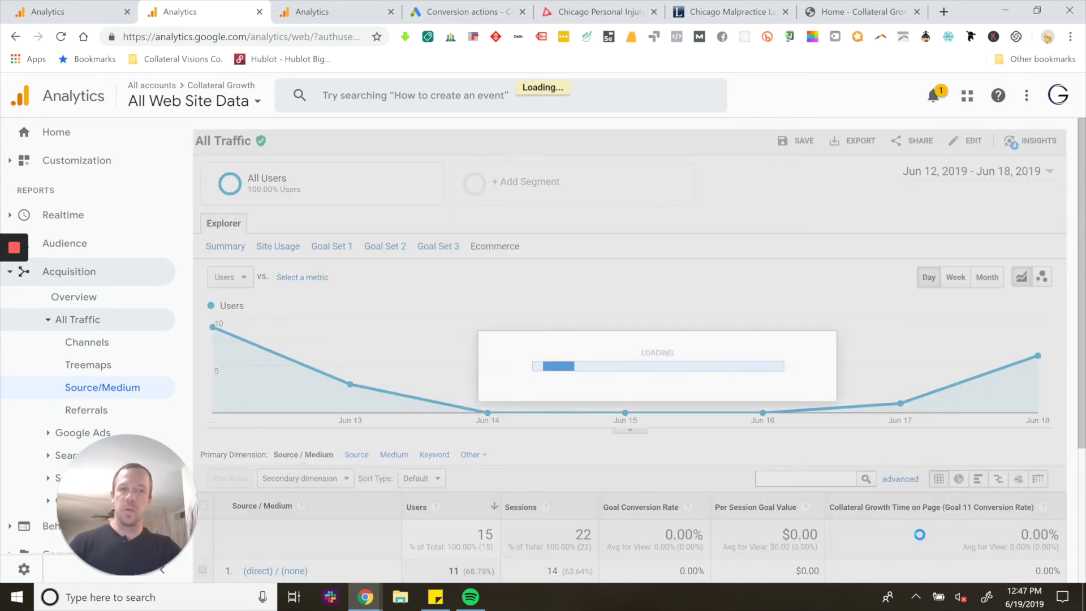
{"action": "scroll", "coordinate": [920, 535], "scroll_direction": "down", "scroll_amount": 3}
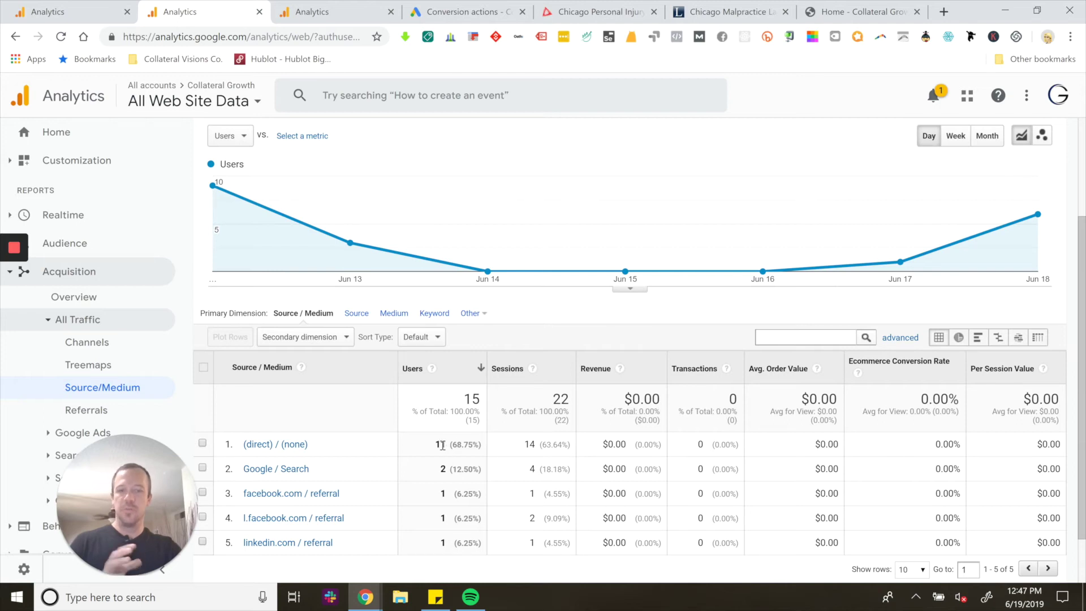
{"action": "double_click", "coordinate": [555, 399]}
{"action": "double_click", "coordinate": [1045, 399]}
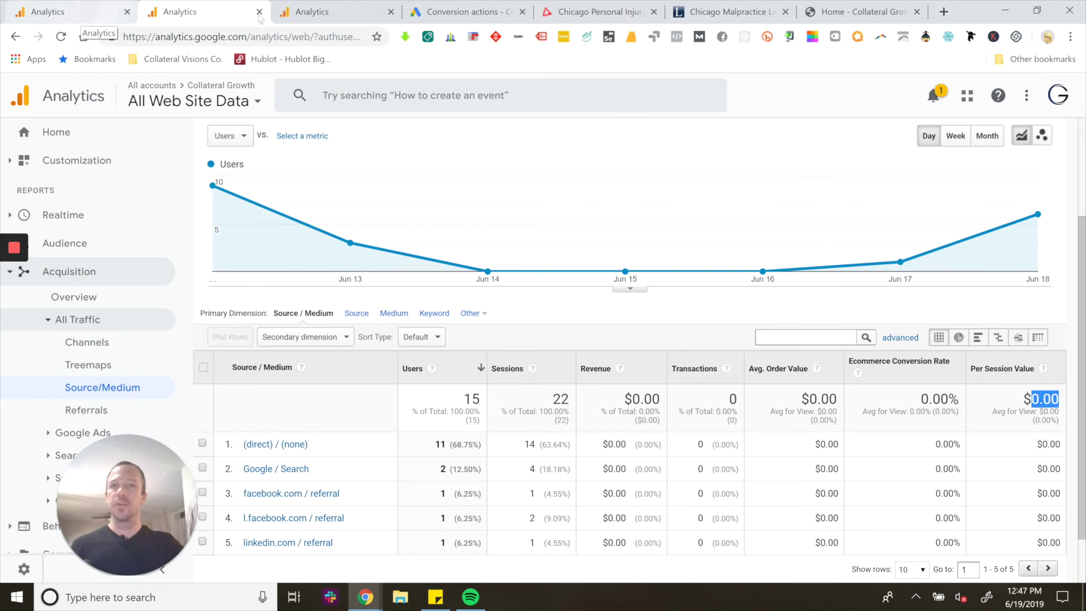
- Return to the 1 Master View goals list, examine the Smart Goals goal's description and details, and leave it without changes
{"action": "left_click", "coordinate": [342, 17]}
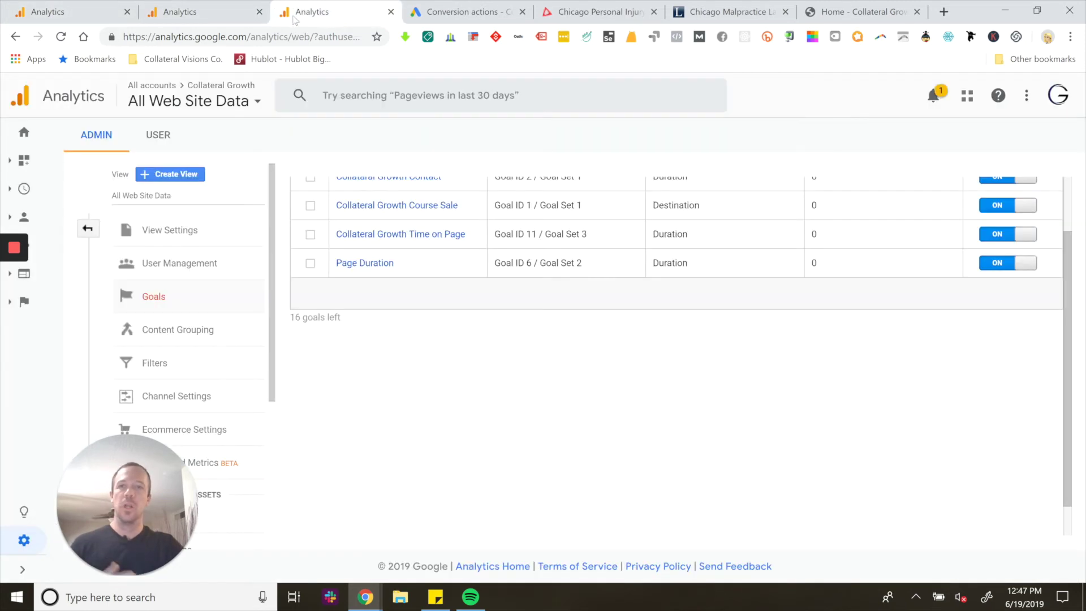
{"action": "left_click", "coordinate": [71, 8]}
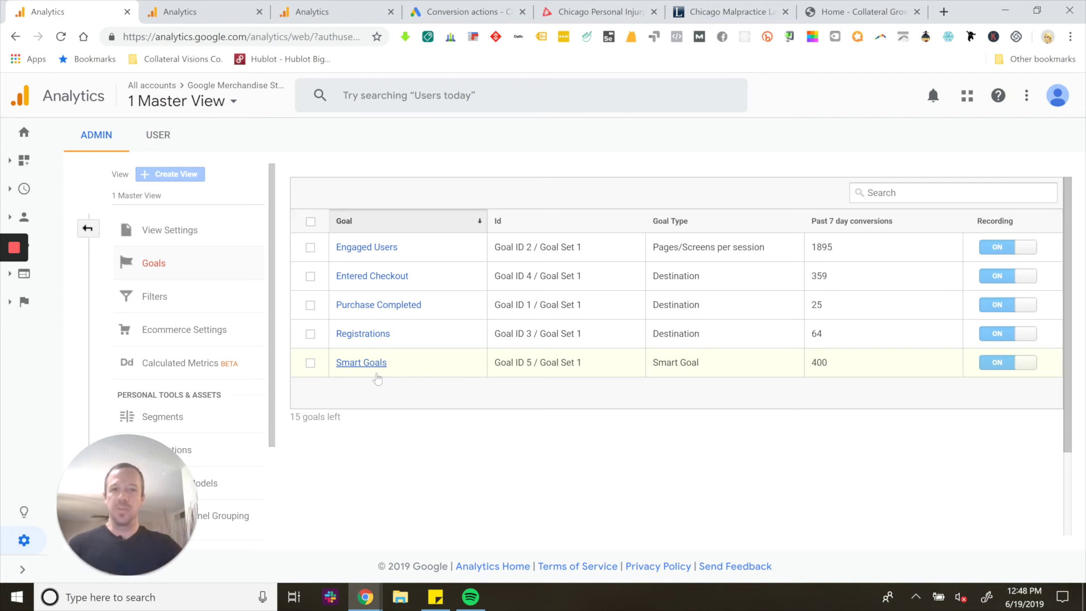
{"action": "left_click", "coordinate": [376, 371]}
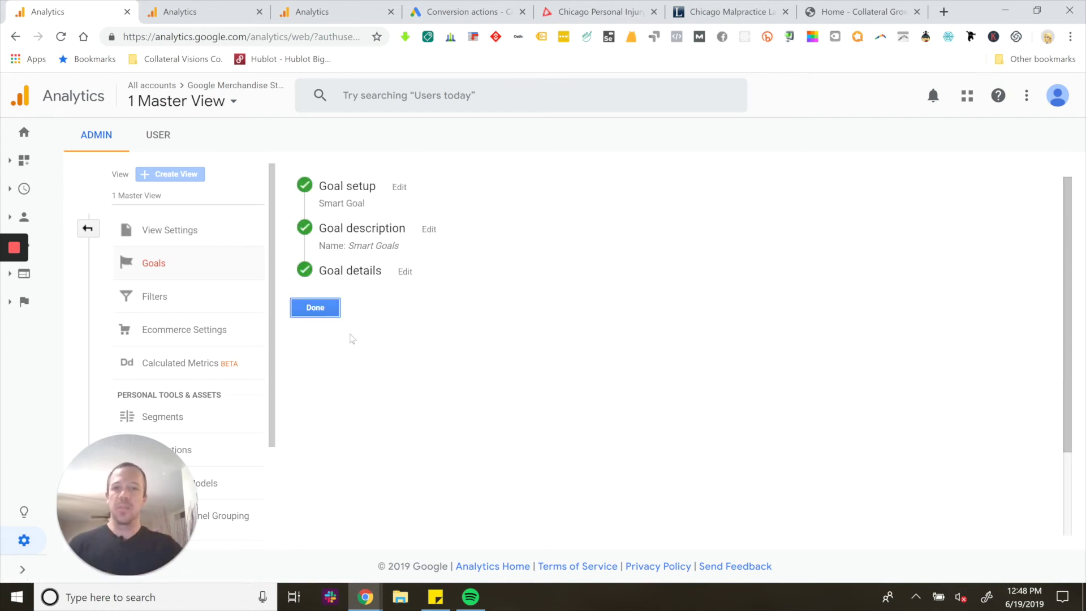
{"action": "left_click", "coordinate": [429, 230]}
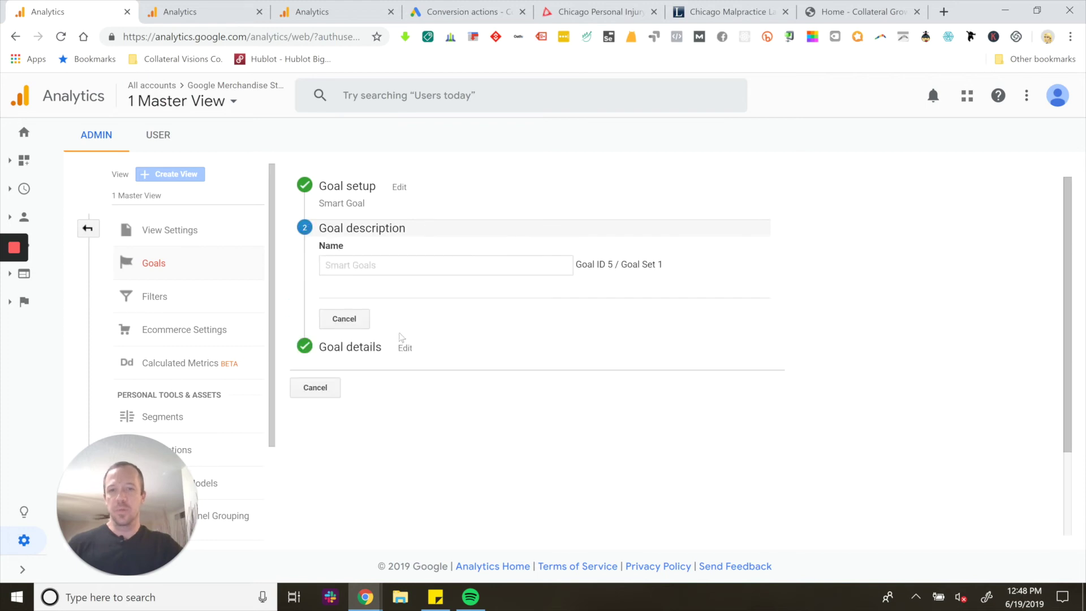
{"action": "left_click", "coordinate": [365, 319]}
{"action": "left_click", "coordinate": [405, 273]}
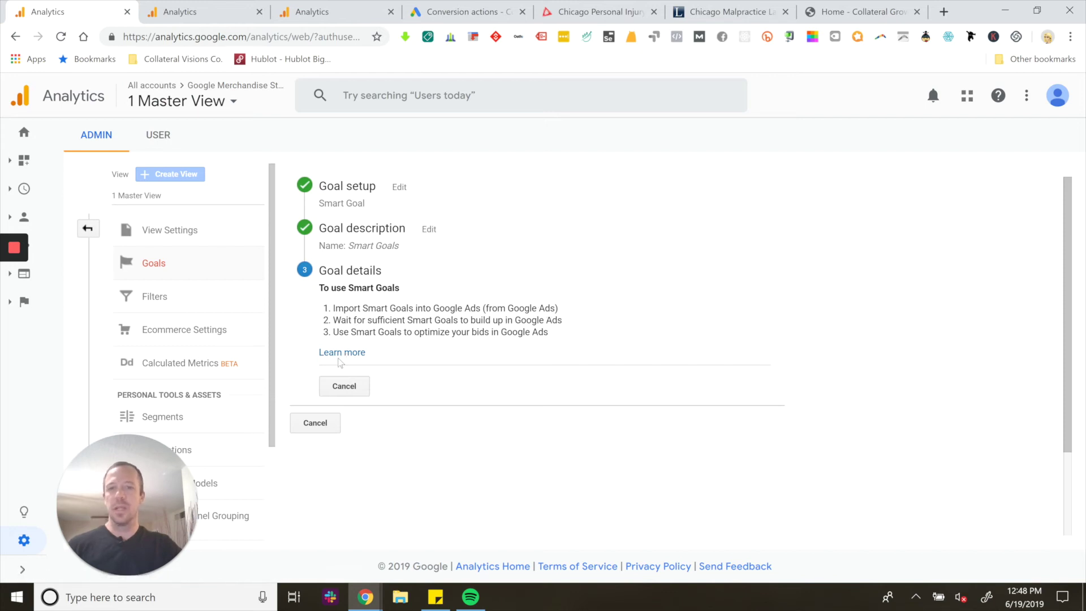
{"action": "left_click", "coordinate": [325, 423]}
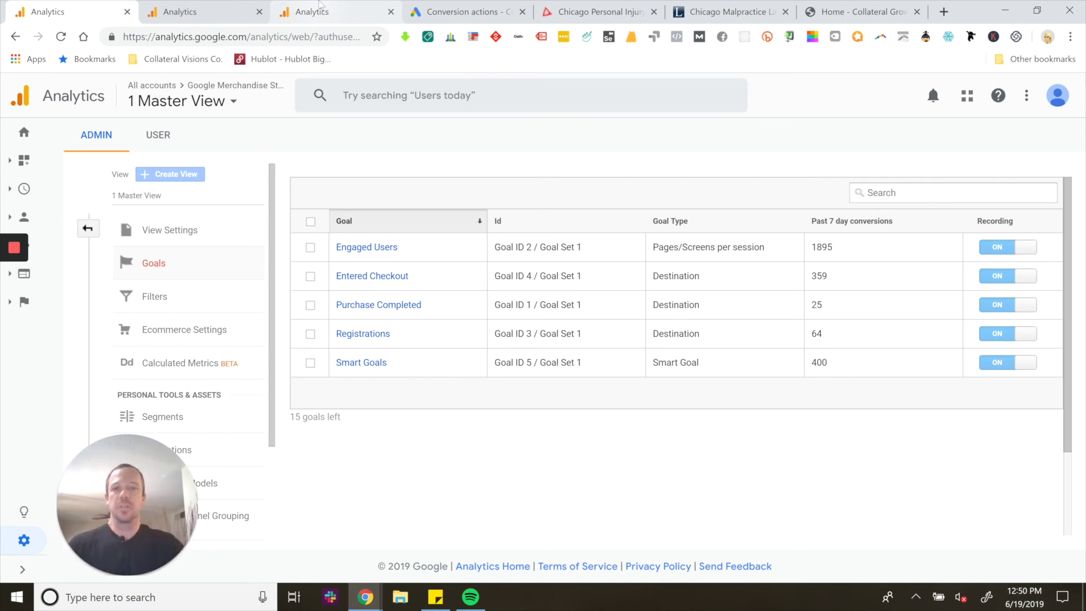
- Switch to Google Ads, open Google Analytics from there in a new tab, and return to the Google Ads Conversions page
{"action": "left_click", "coordinate": [481, 15]}
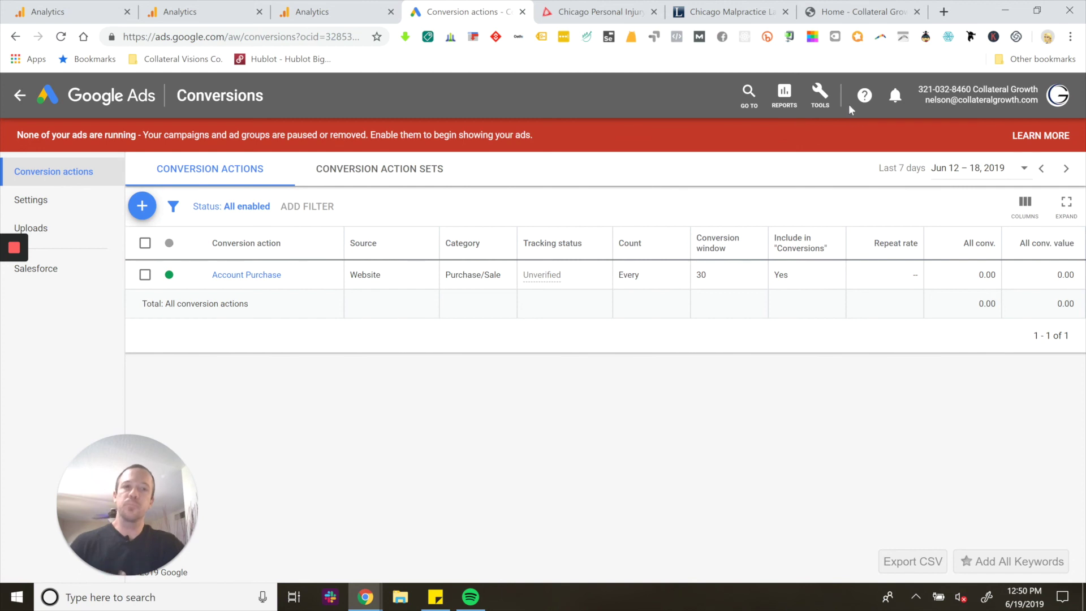
{"action": "left_click", "coordinate": [823, 100]}
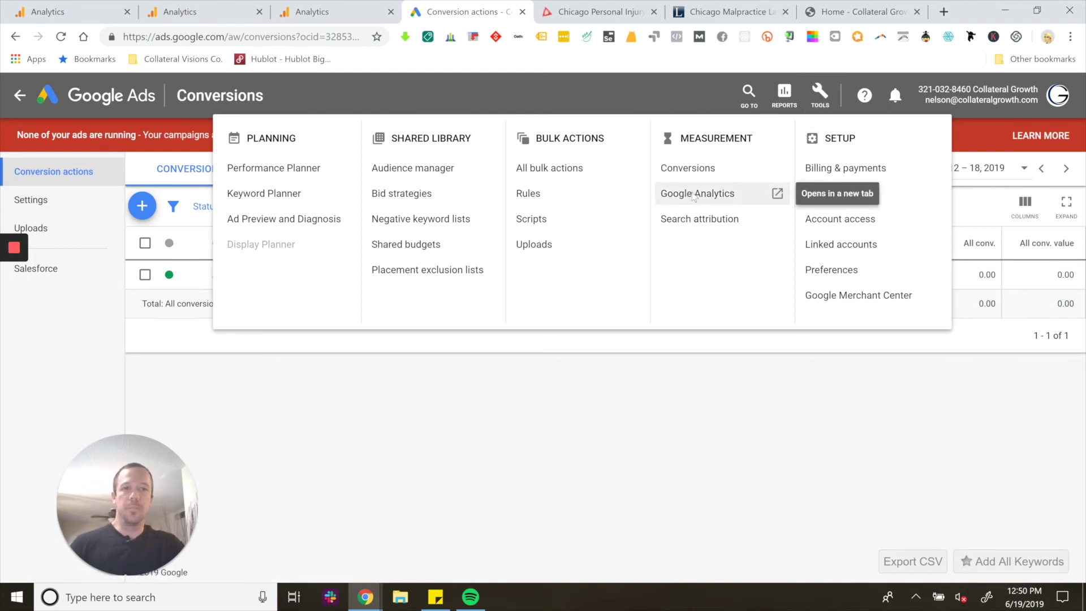
{"action": "left_click", "coordinate": [694, 194]}
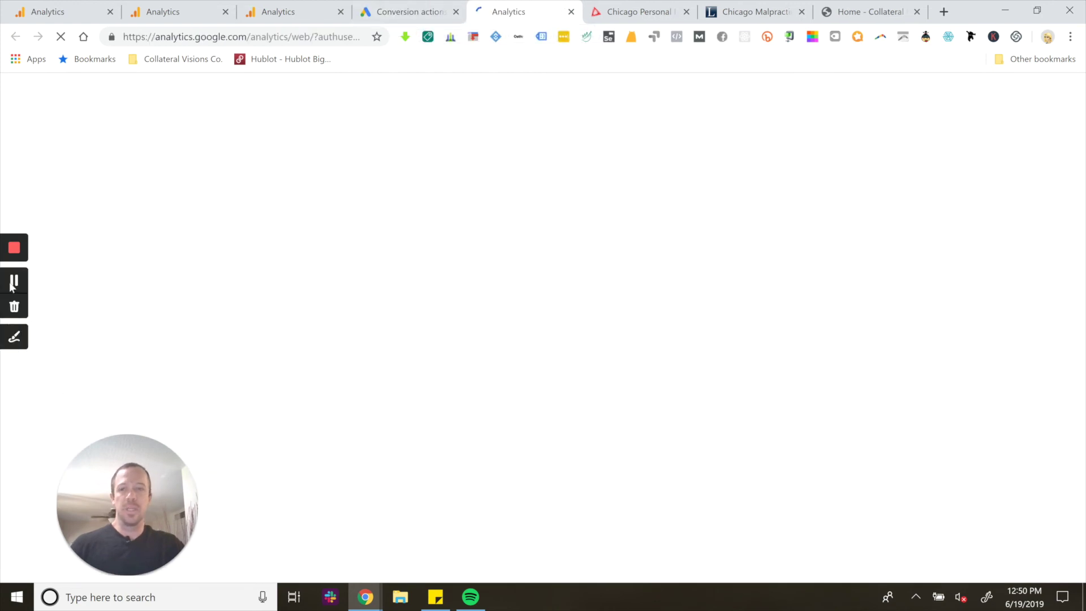
{"action": "left_click", "coordinate": [410, 10]}
{"action": "left_click", "coordinate": [819, 97]}
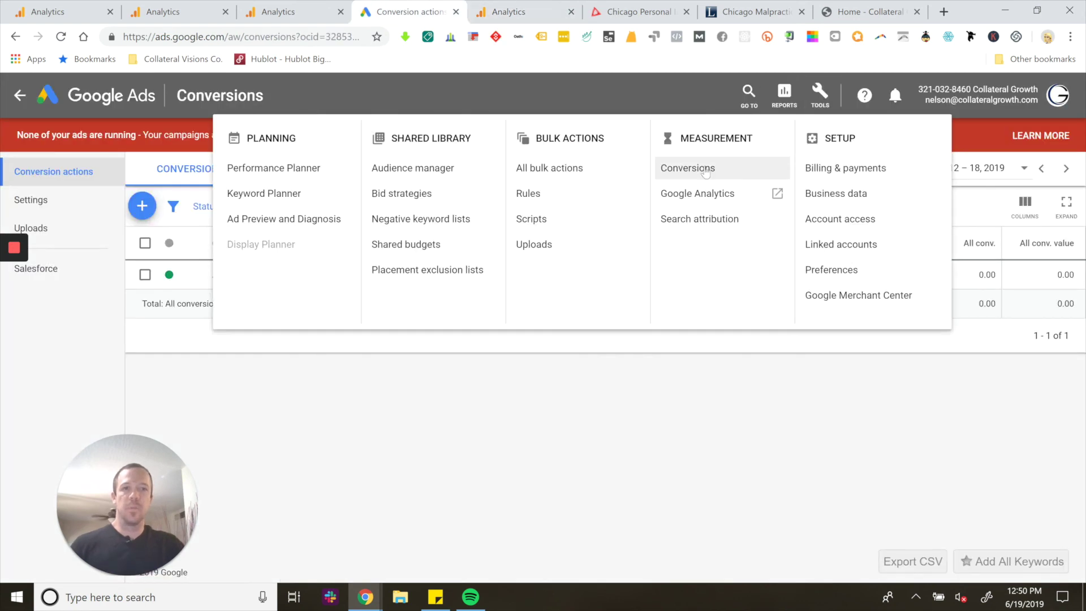
{"action": "left_click", "coordinate": [687, 169]}
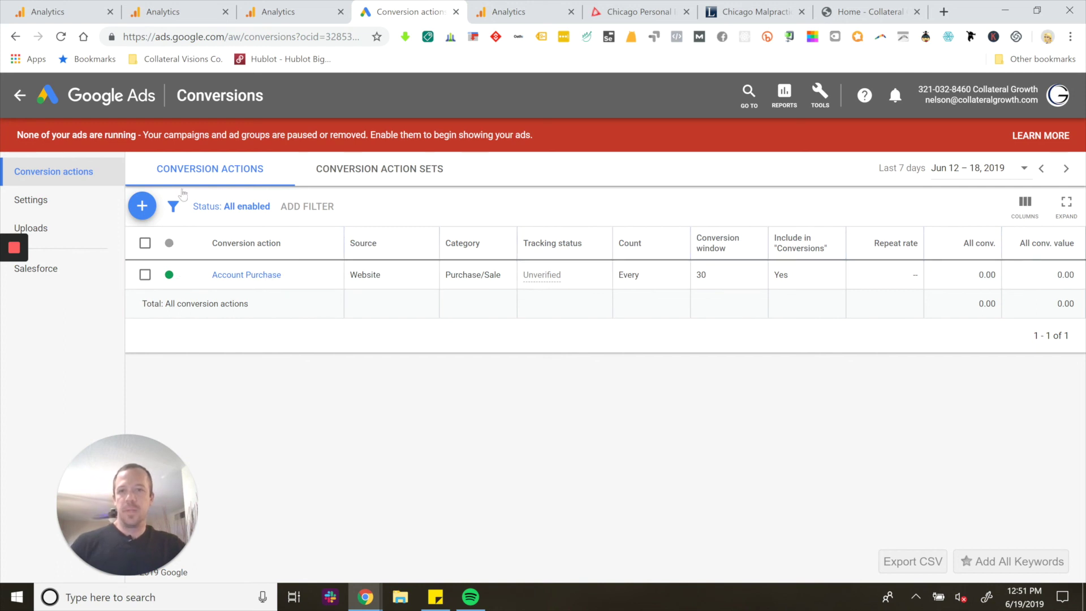
- Start a new conversion action of the Import kind with Google Analytics as the source and continue to the goal selection
{"action": "left_click", "coordinate": [146, 211]}
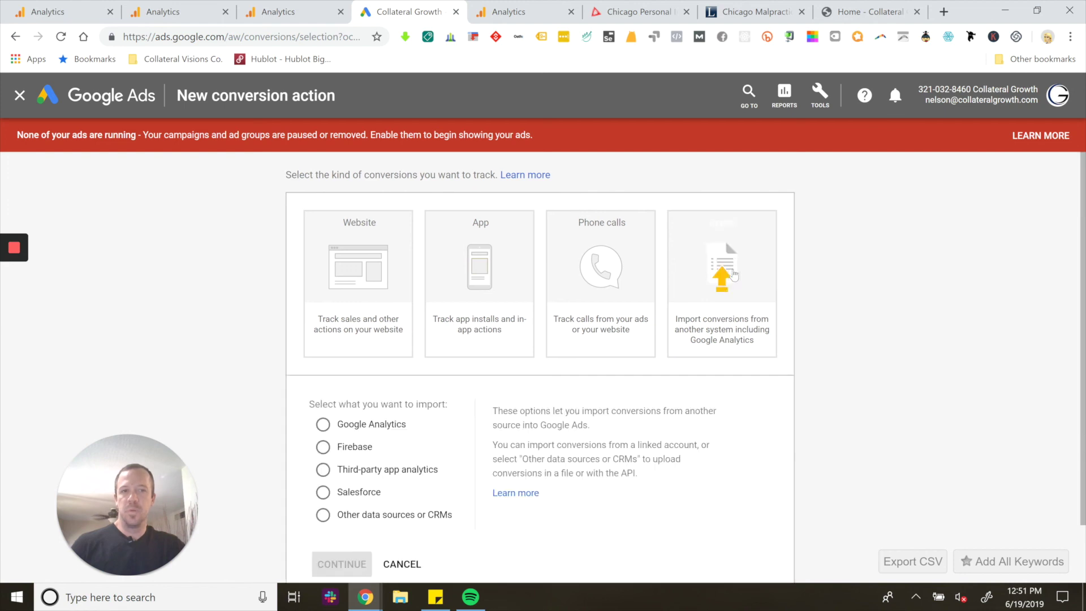
{"action": "left_click", "coordinate": [714, 274]}
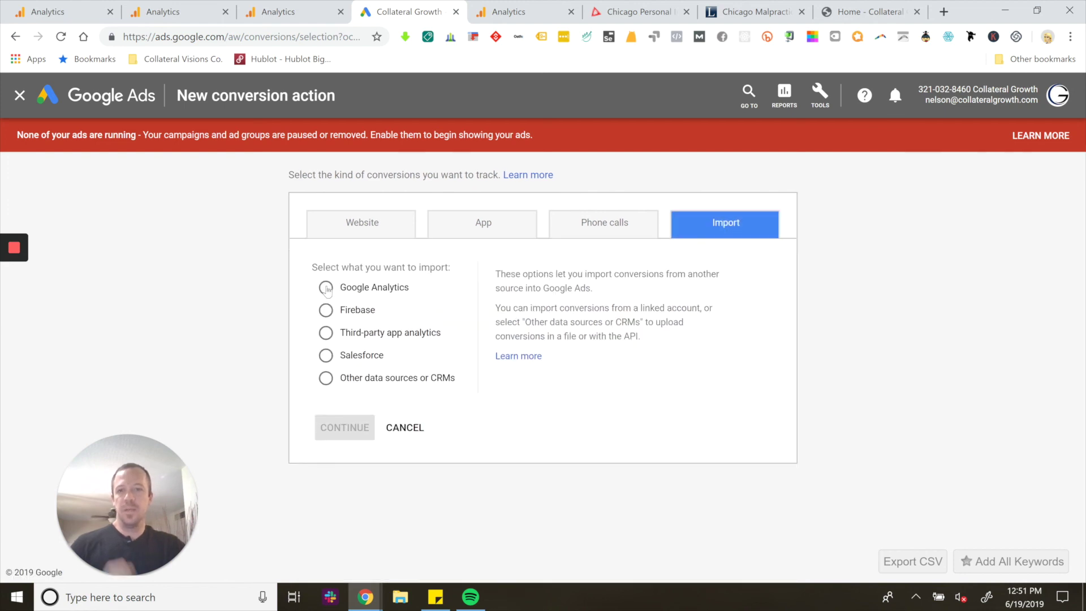
{"action": "left_click", "coordinate": [326, 289]}
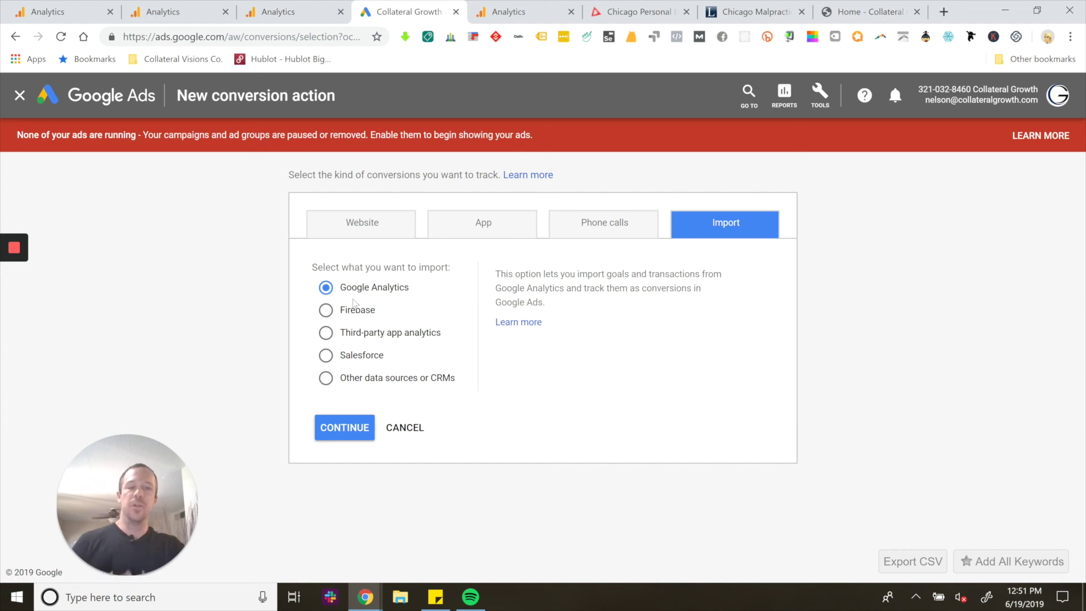
{"action": "left_click", "coordinate": [360, 431]}
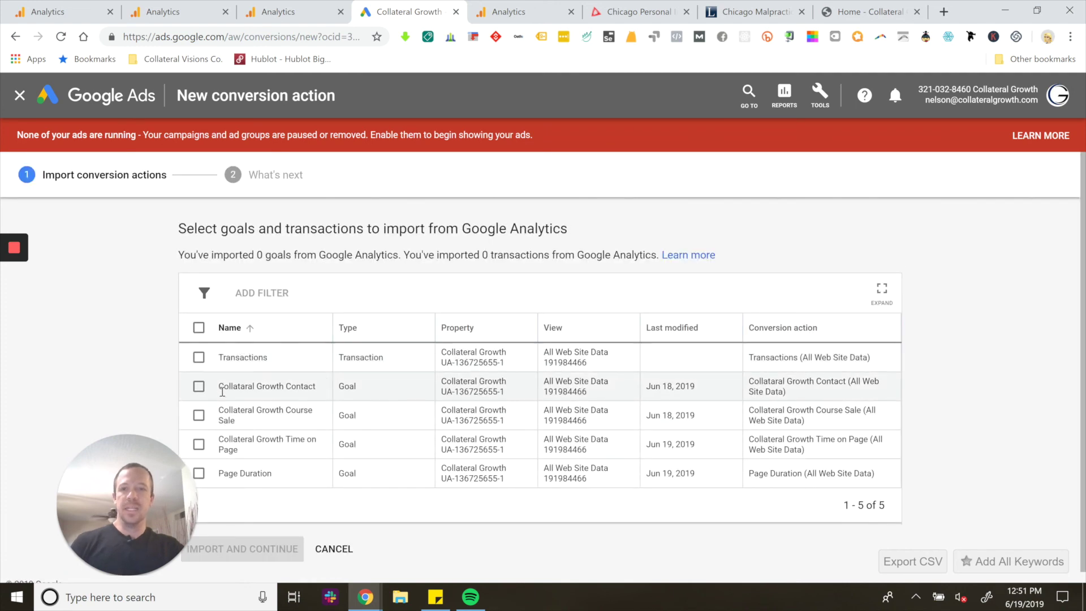
- Select all the listed Google Analytics goals and transactions for import, from Transactions through Page Duration
{"action": "left_click_drag", "start_coordinate": [152, 478], "coordinate": [95, 449]}
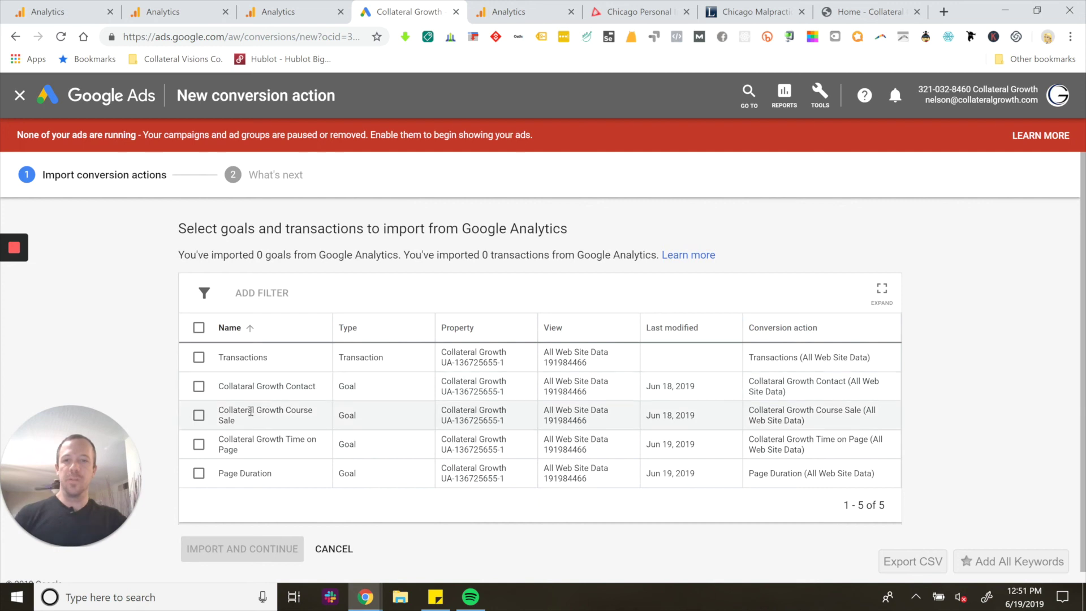
{"action": "left_click", "coordinate": [198, 357]}
{"action": "left_click", "coordinate": [198, 386]}
{"action": "left_click", "coordinate": [199, 416]}
{"action": "left_click", "coordinate": [198, 444]}
{"action": "left_click", "coordinate": [199, 328]}
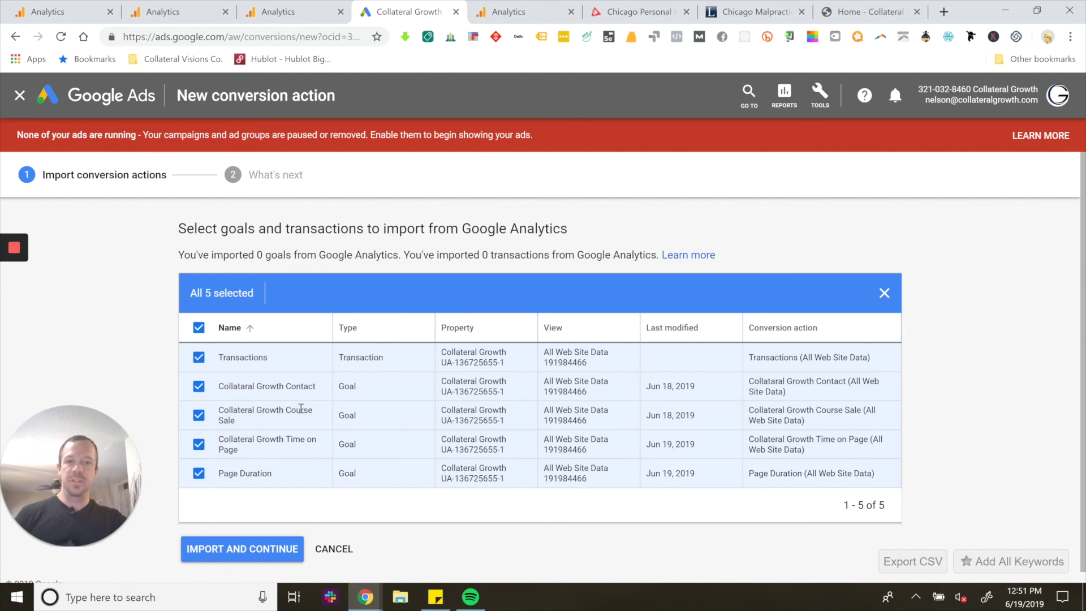